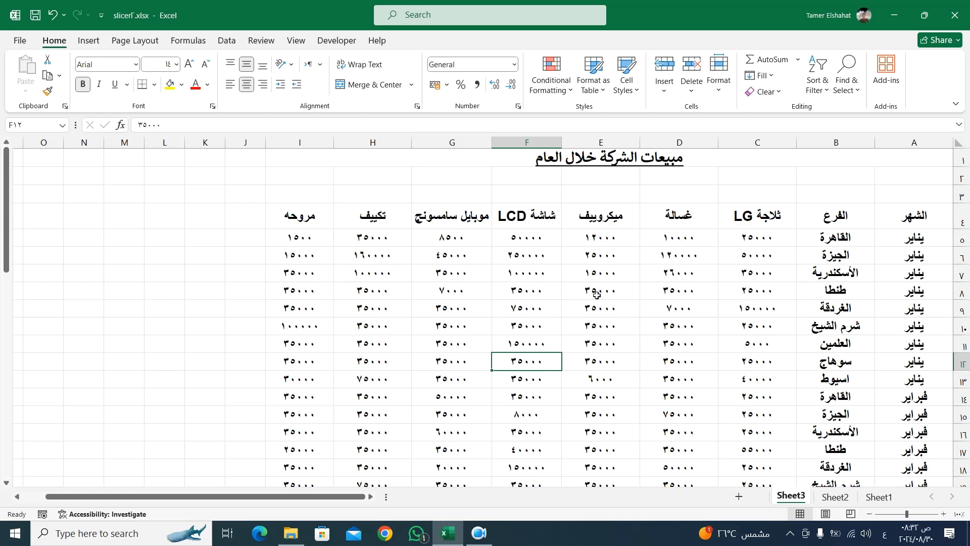
Examine the company's monthly sales data by branch and product on Sheet3, from the headers to the last row.
scroll(642, 323, down, 14)
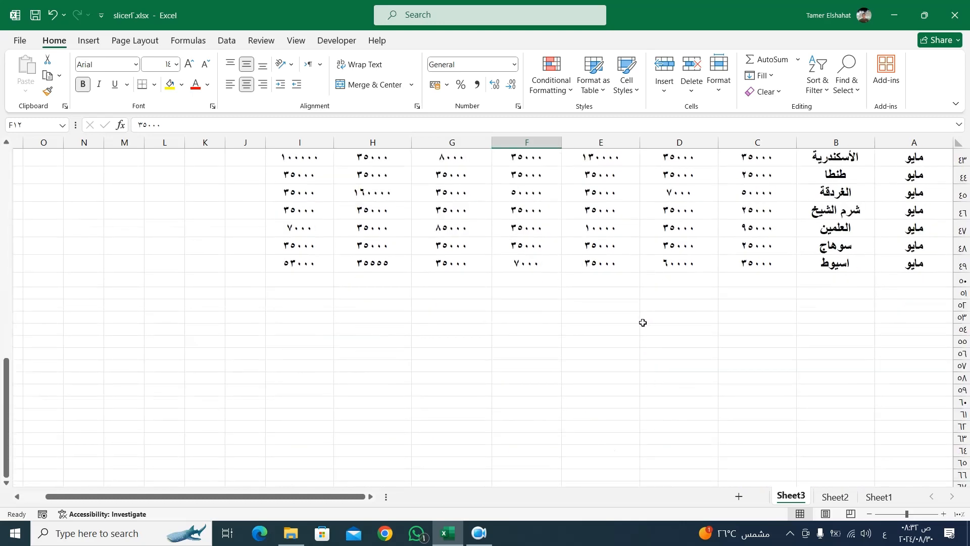
scroll(642, 322, up, 14)
scroll(896, 264, down, 1)
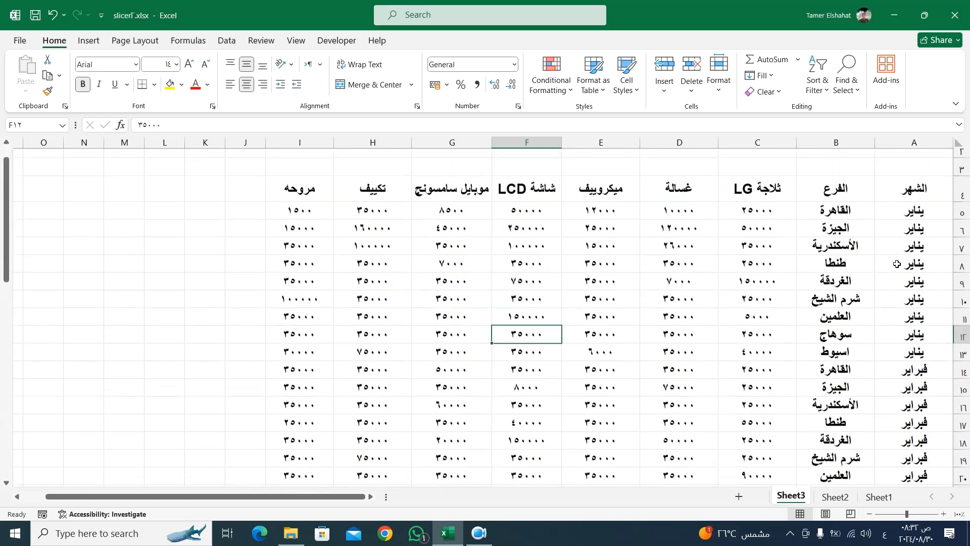
scroll(897, 264, up, 1)
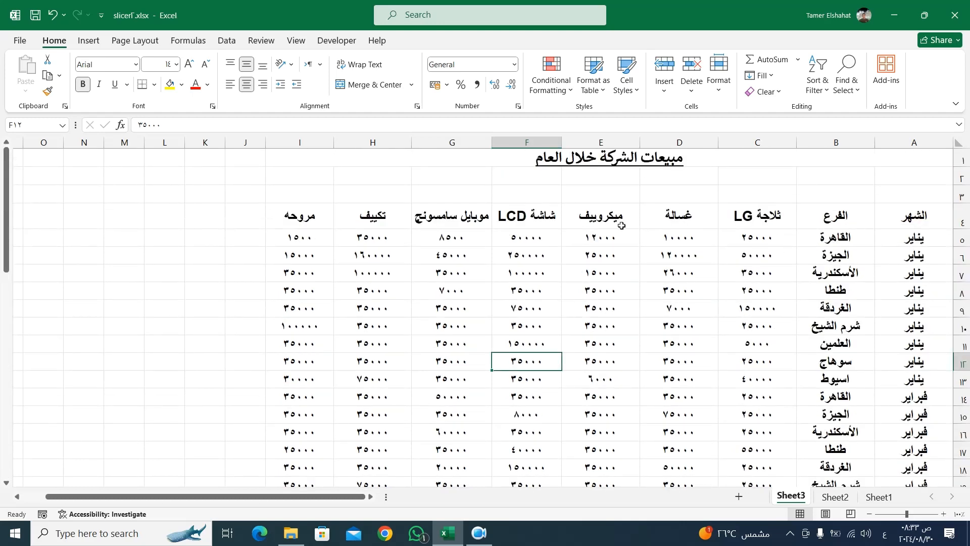
scroll(504, 371, down, 7)
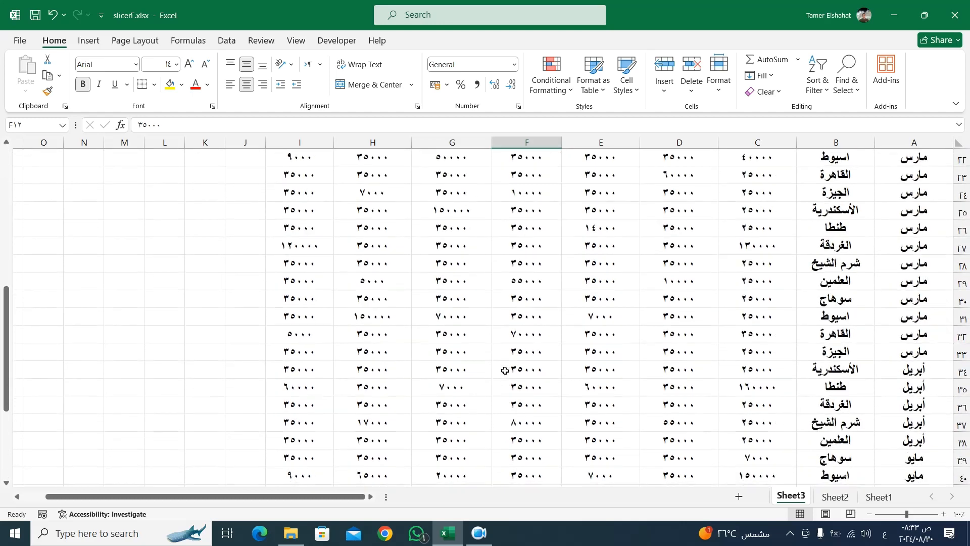
scroll(504, 370, down, 3)
scroll(505, 369, down, 2)
scroll(503, 368, up, 12)
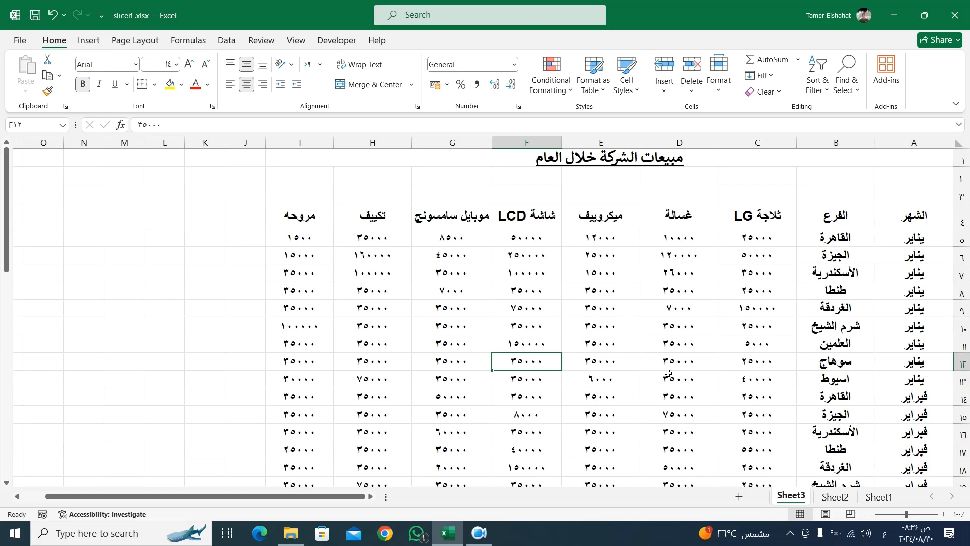
scroll(672, 373, down, 13)
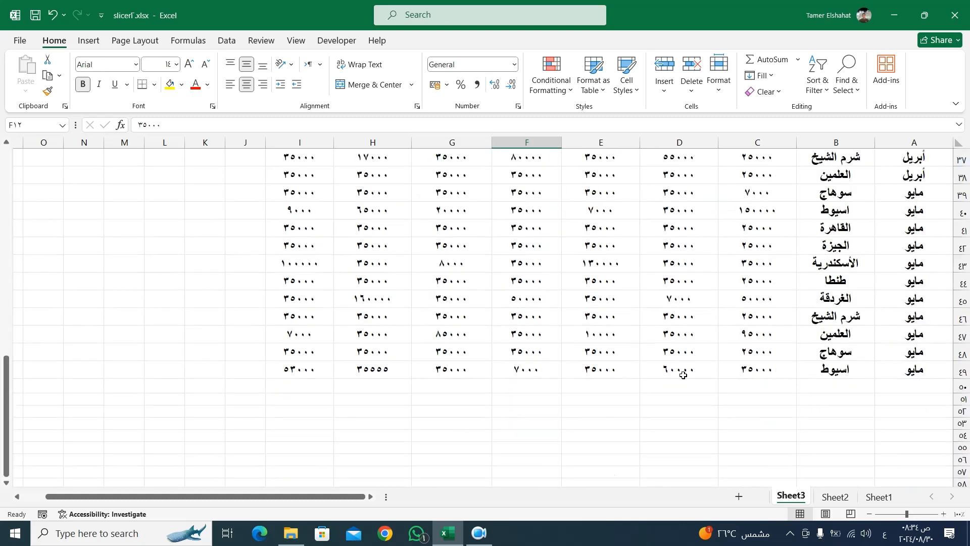
scroll(683, 373, up, 13)
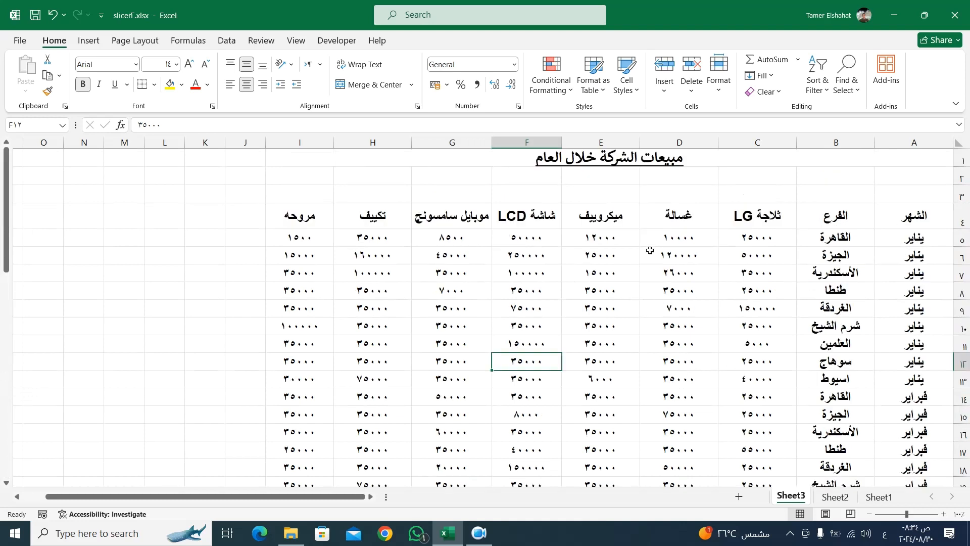
click(643, 287)
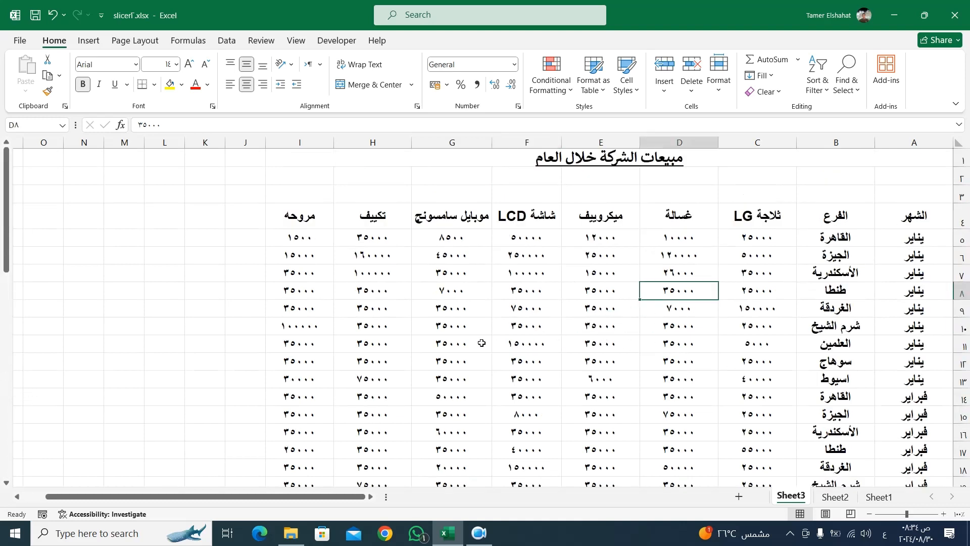
click(457, 349)
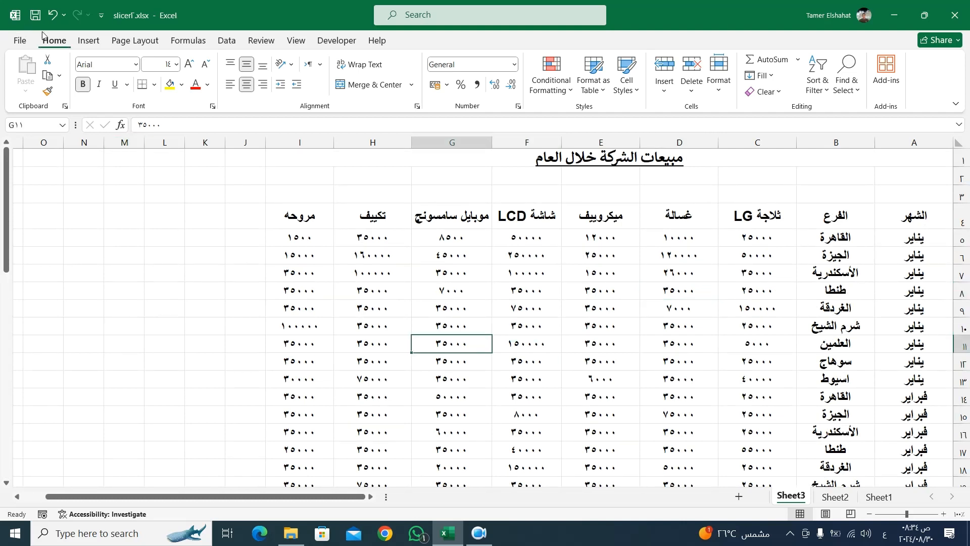
click(603, 91)
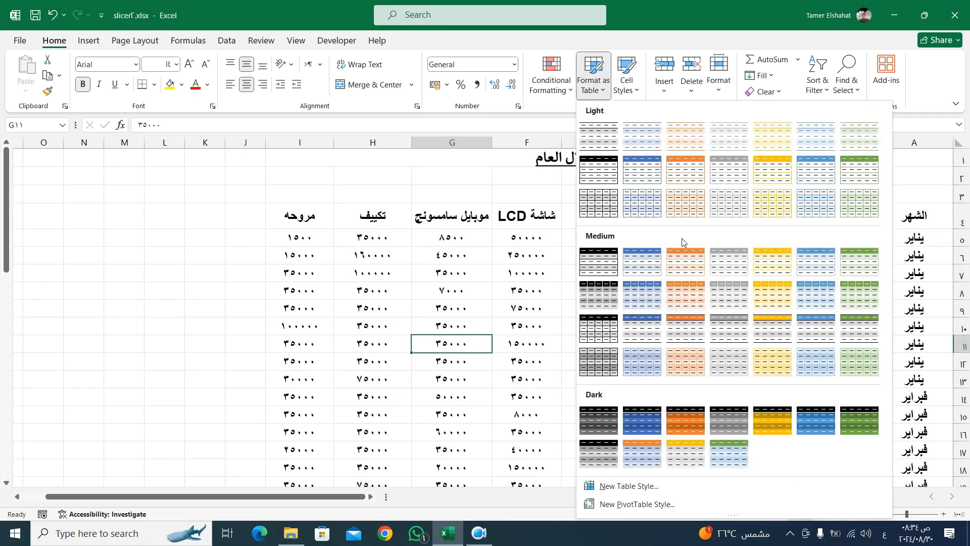
click(688, 175)
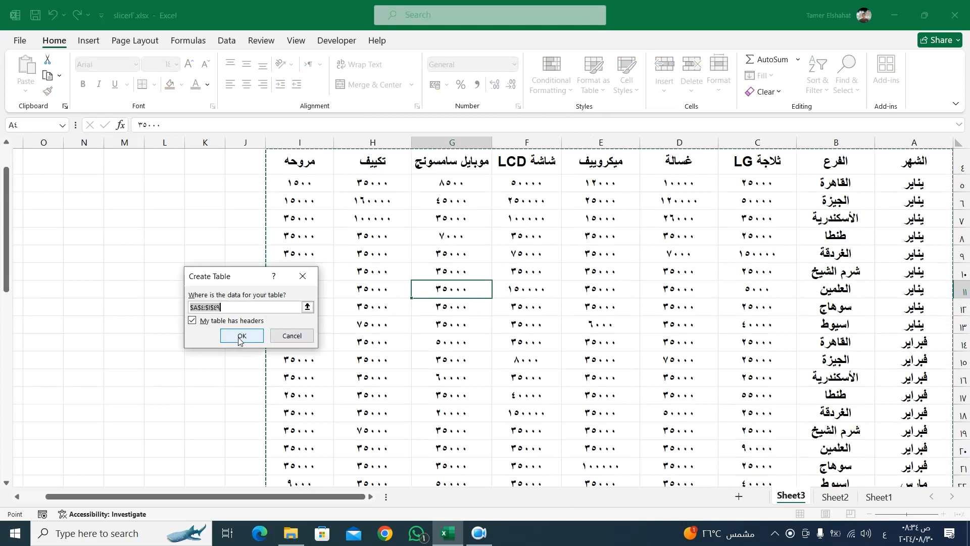
click(292, 335)
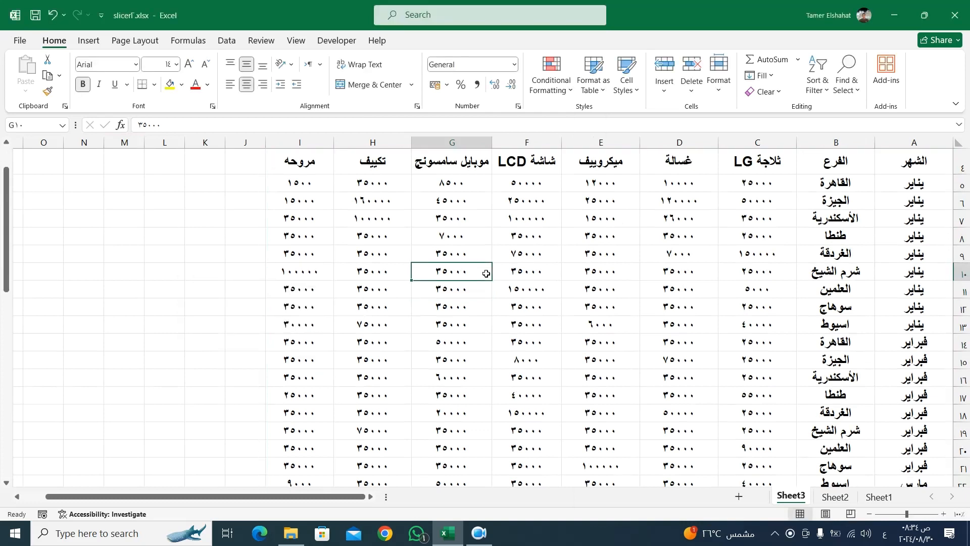
scroll(455, 277, up, 1)
click(113, 287)
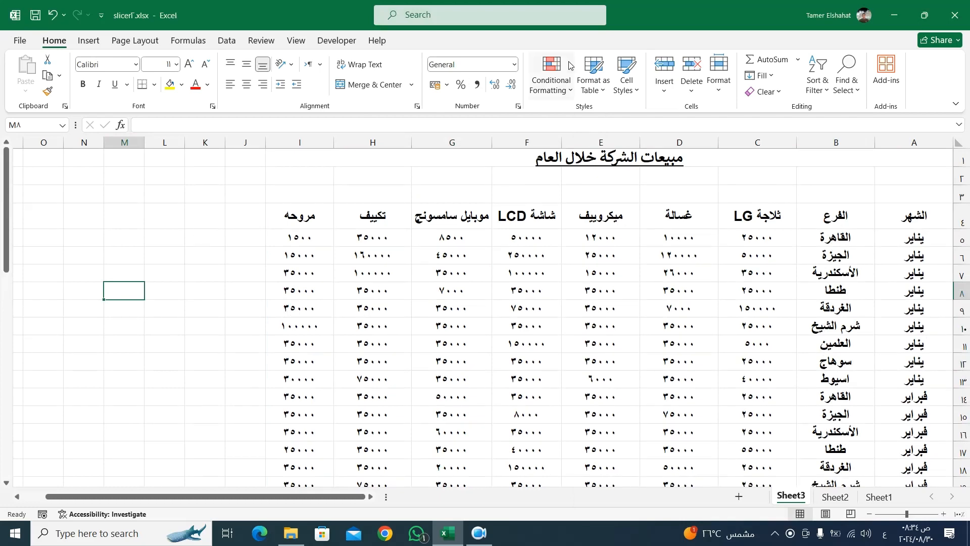
click(604, 93)
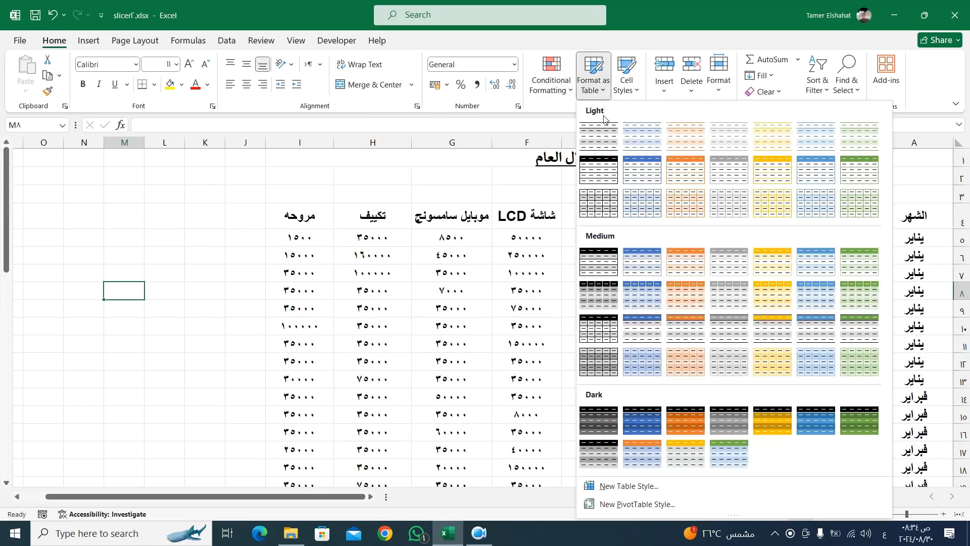
click(642, 175)
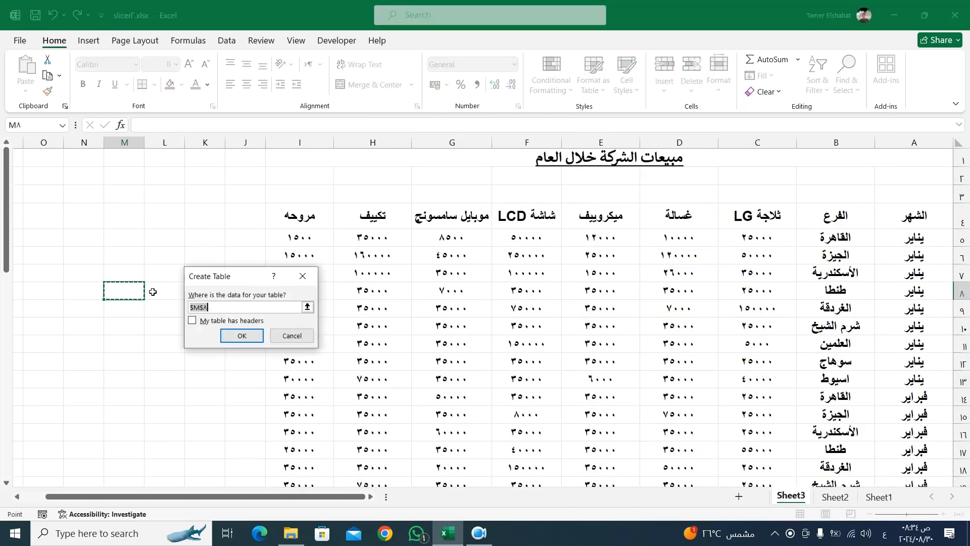
key(Escape)
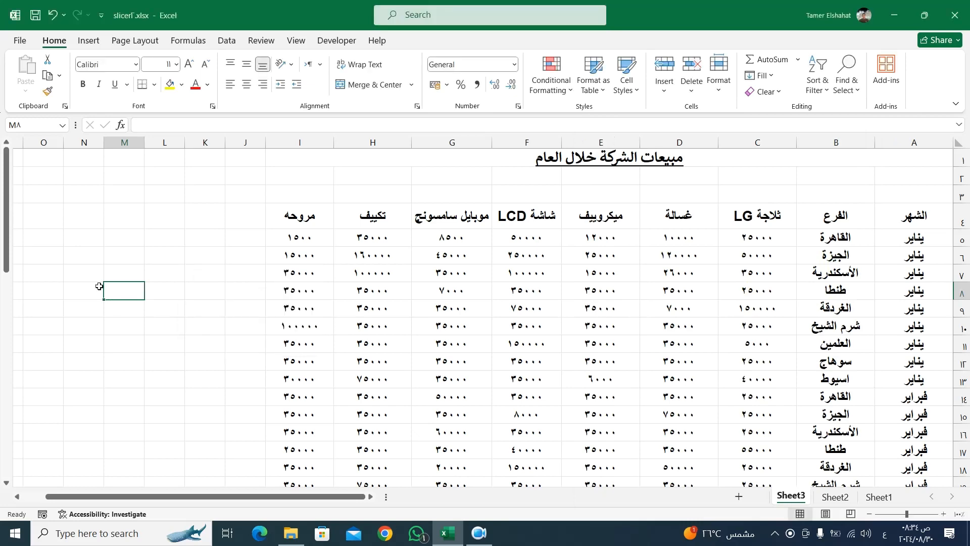
Format the sales range A4:I49 as a table with headers, using the orange light style with a solid header row.
click(581, 326)
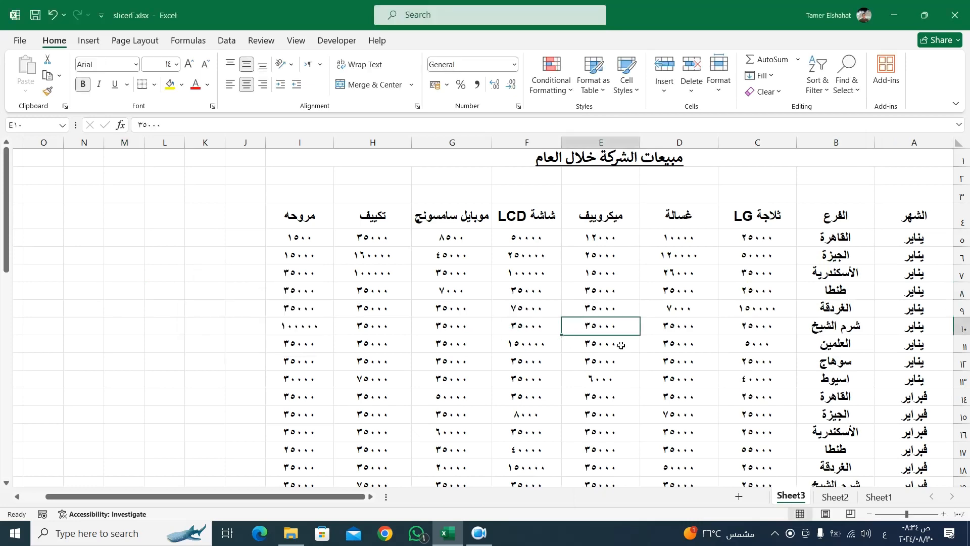
click(605, 92)
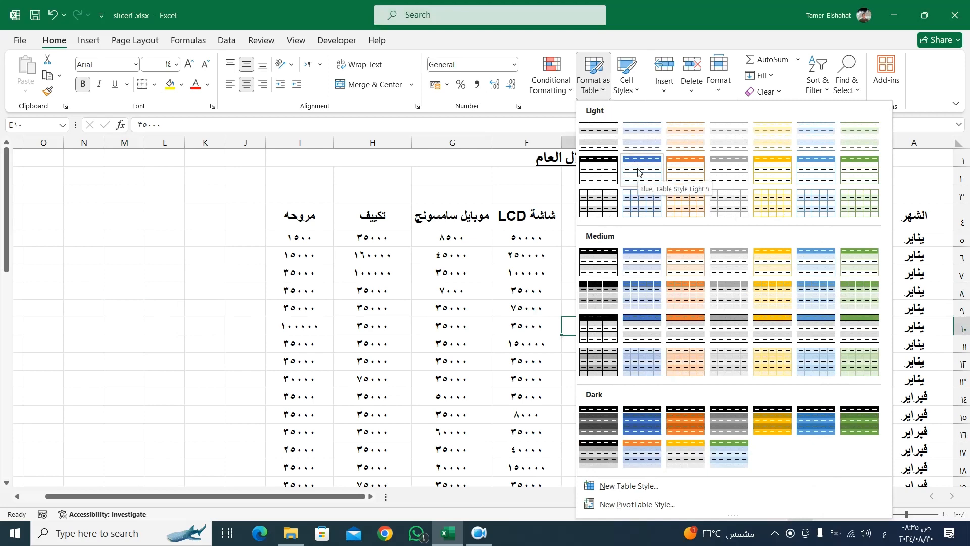
click(684, 174)
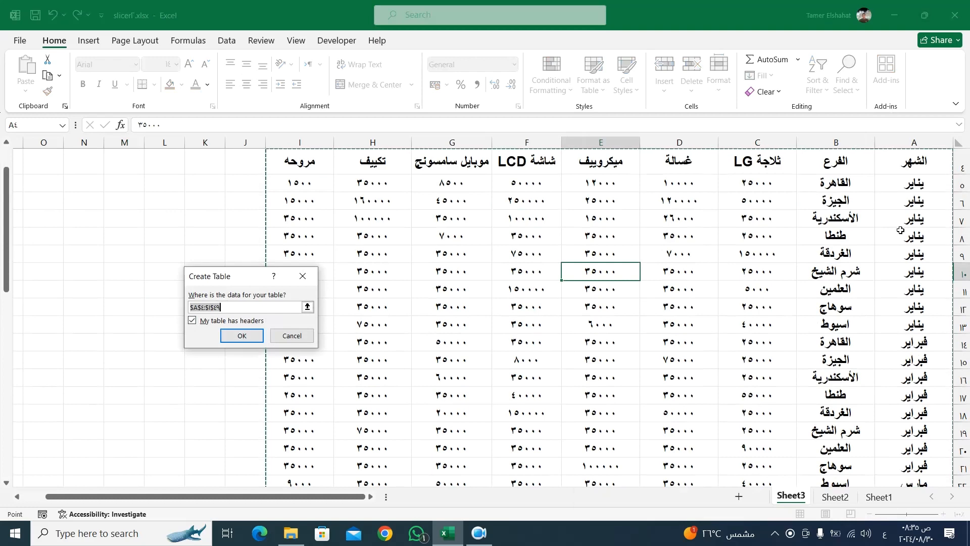
scroll(438, 318, up, 1)
scroll(437, 318, down, 17)
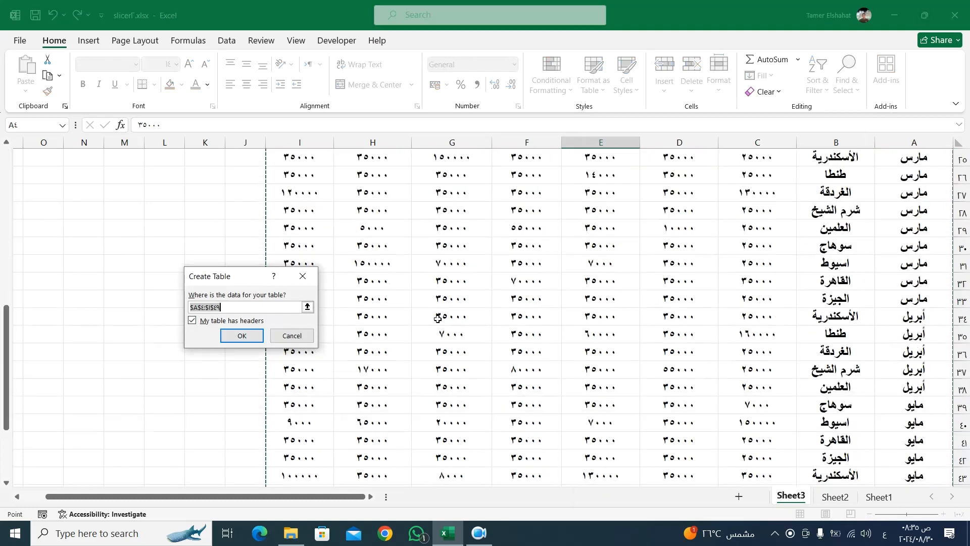
scroll(437, 318, up, 17)
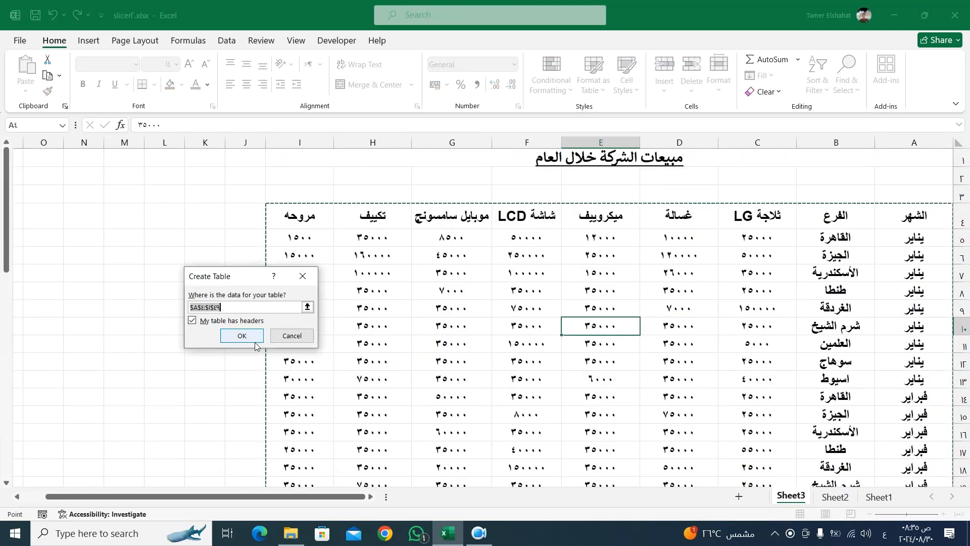
click(243, 336)
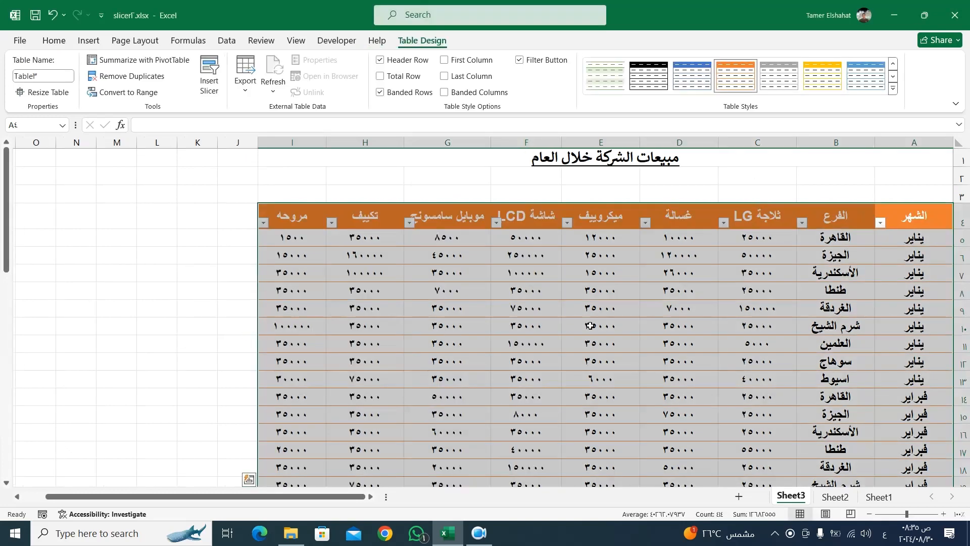
Widen columns F (شاشة LCD) and G (موبايل سامسونج) slightly so their headers clear the filter arrows.
click(594, 324)
drag(490, 143, 482, 143)
drag(395, 143, 387, 143)
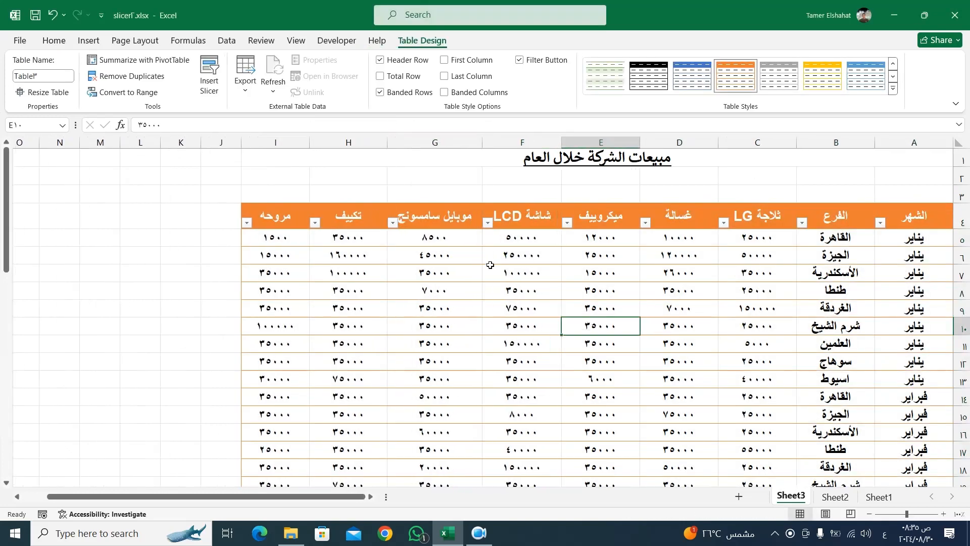
click(565, 350)
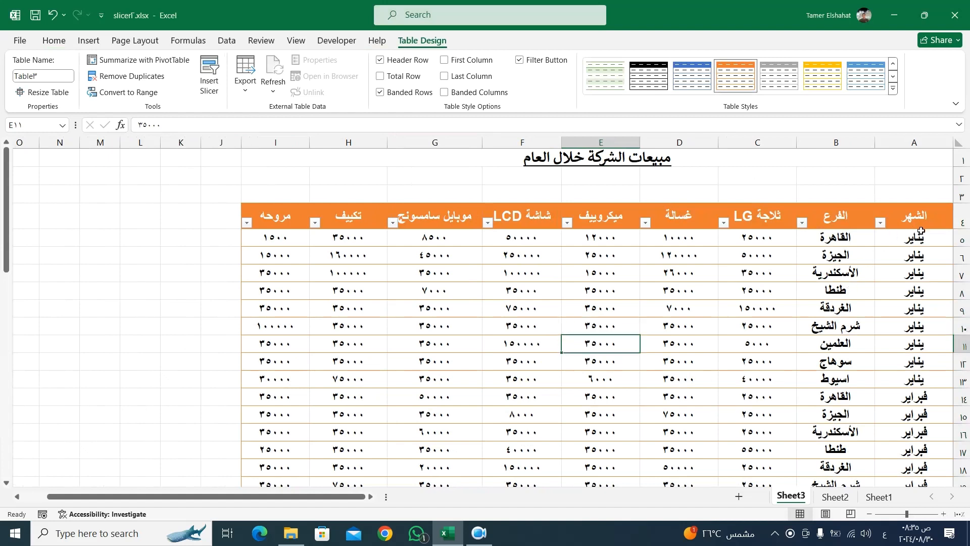
Fill the data cells of the الشهر and الفرع columns, A5:B49, with the lightest orange theme color.
drag(922, 234, 837, 443)
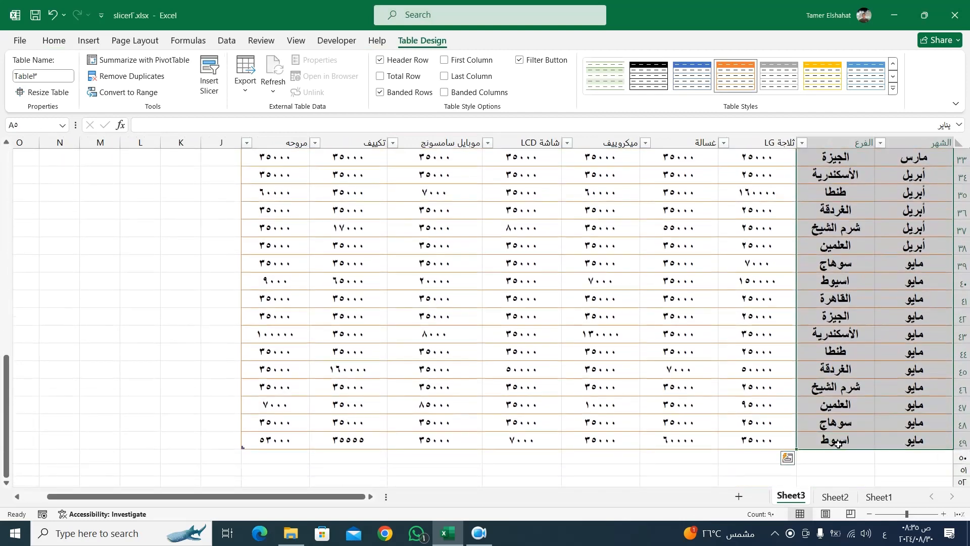
scroll(836, 429, up, 11)
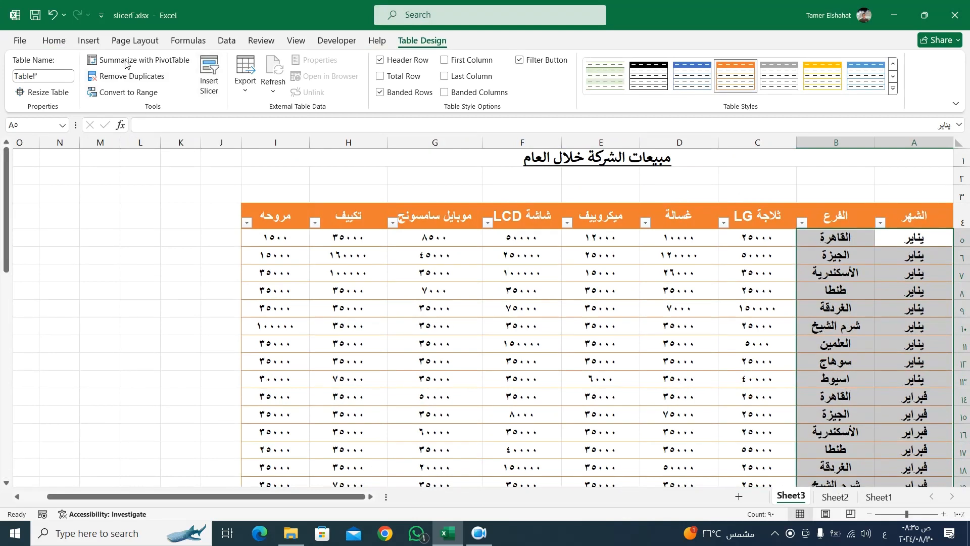
click(54, 41)
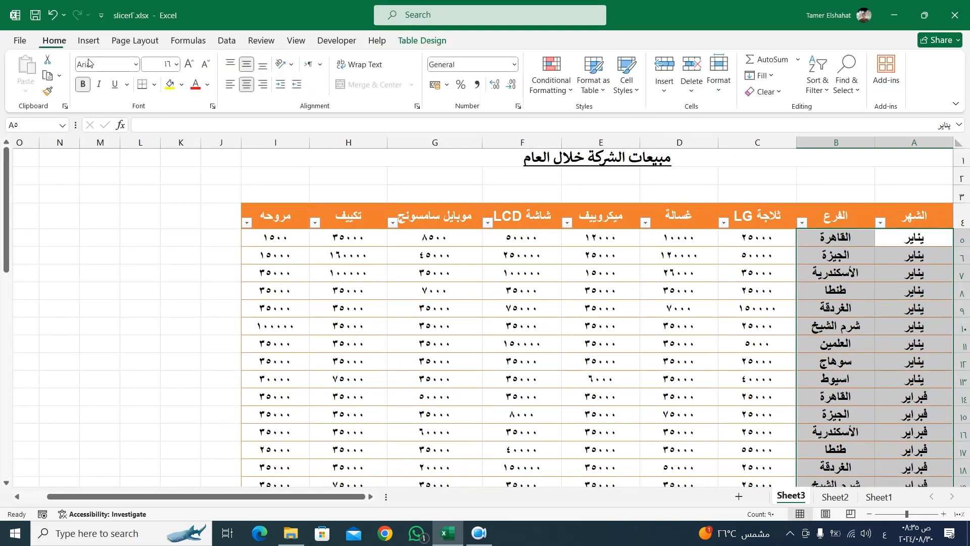
click(182, 89)
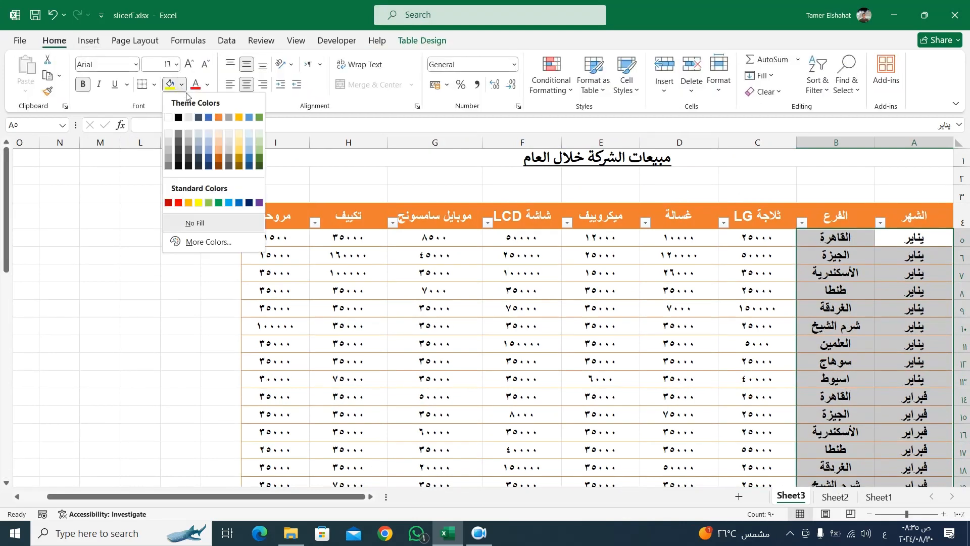
click(219, 135)
click(622, 346)
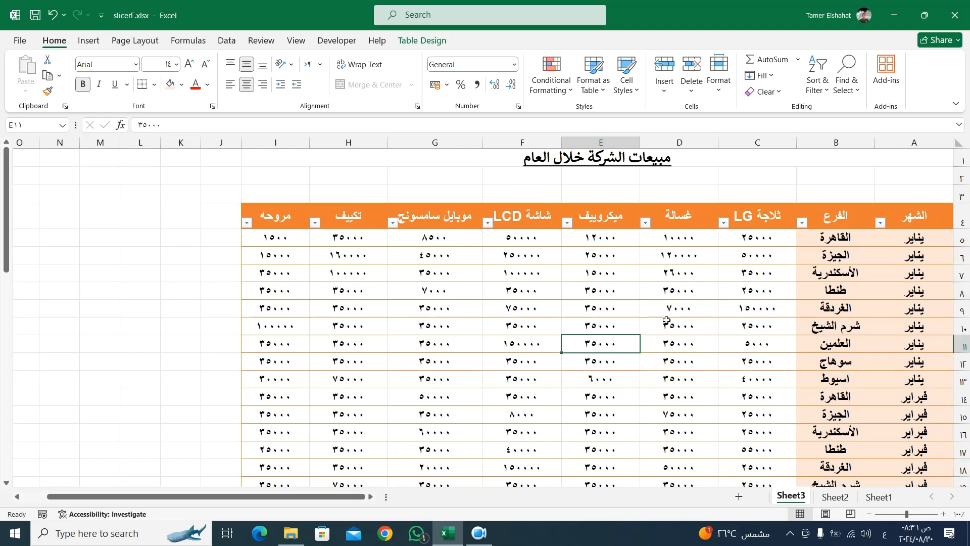
click(595, 310)
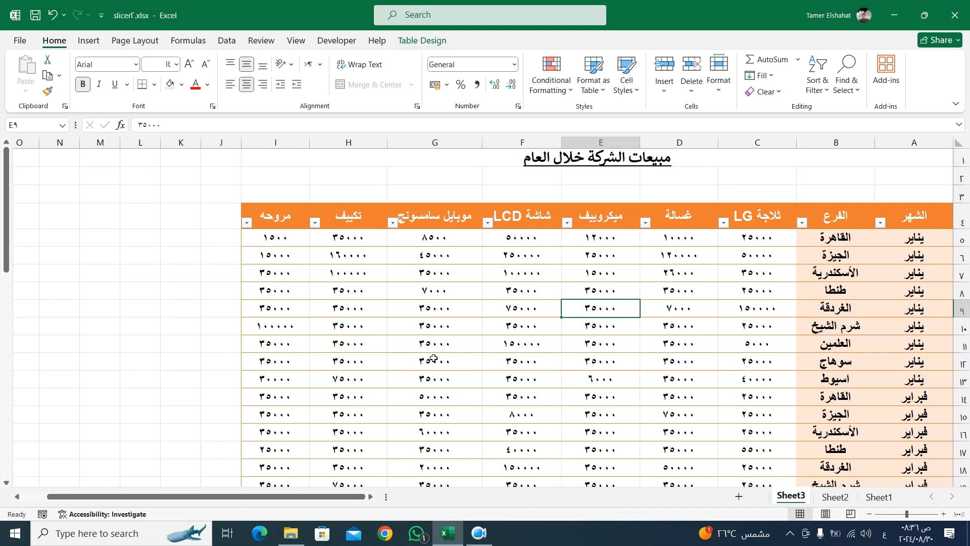
click(449, 344)
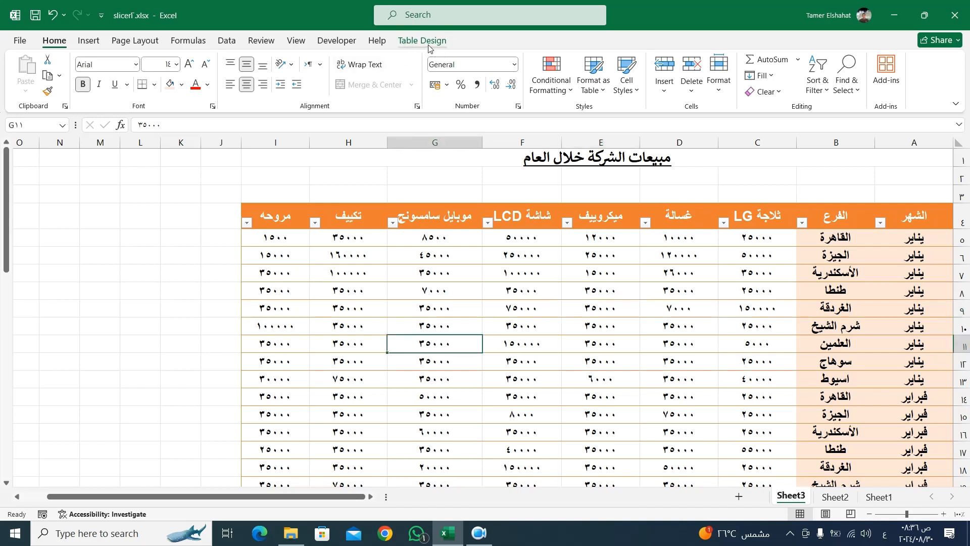
click(140, 322)
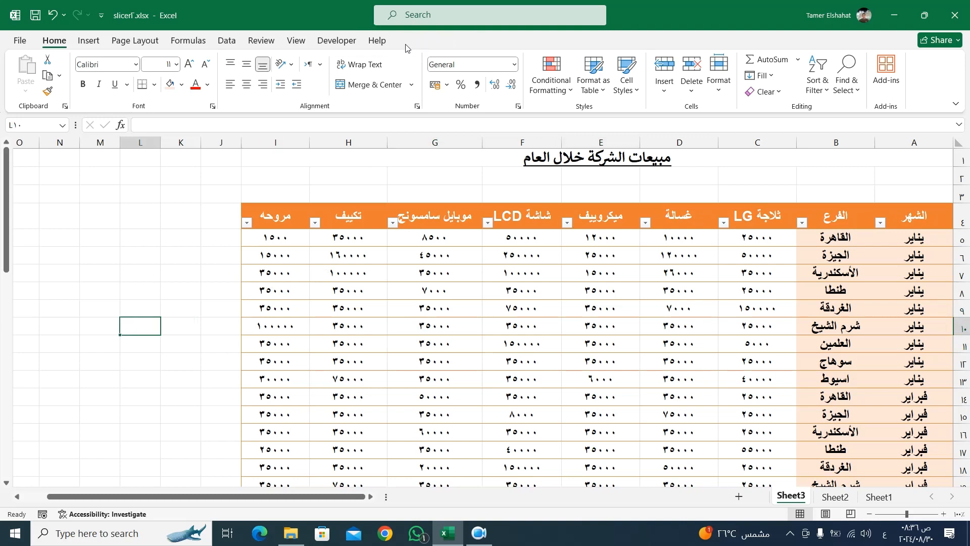
Insert slicers for the الشهر and الفرع fields of the sales table.
click(509, 308)
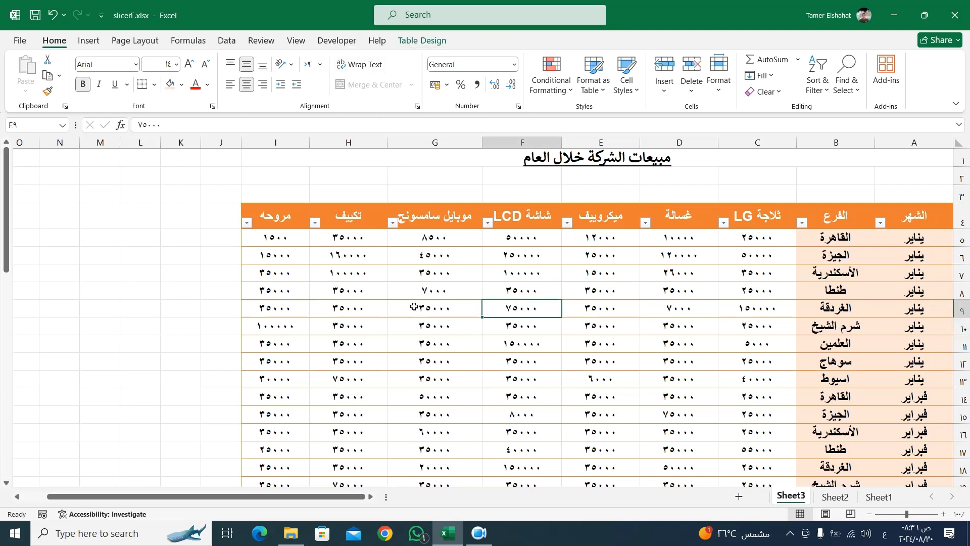
click(418, 43)
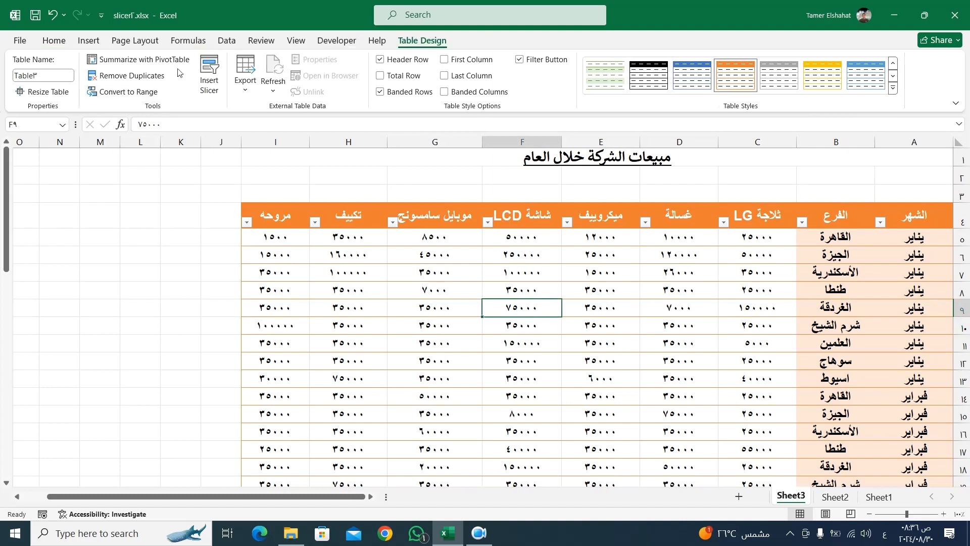
click(212, 79)
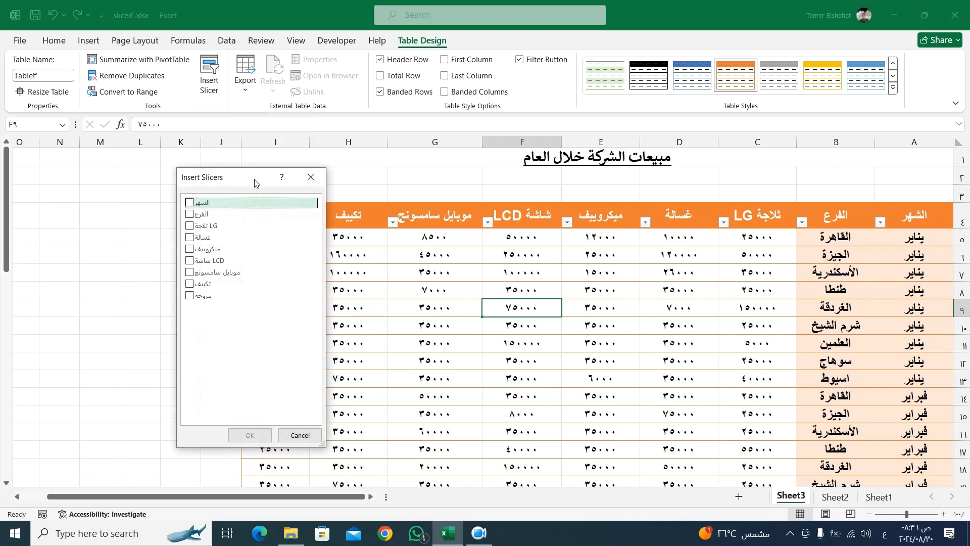
drag(254, 182, 153, 192)
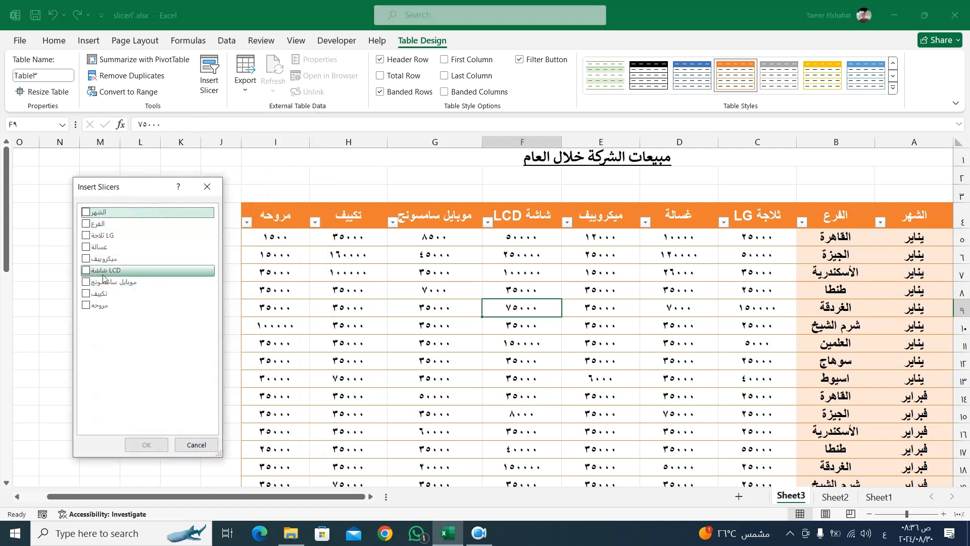
click(93, 212)
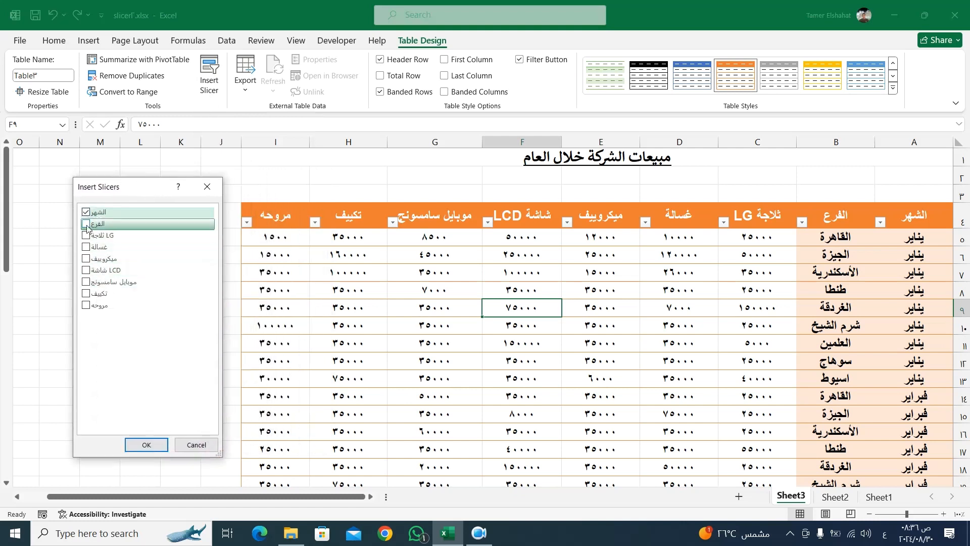
click(94, 223)
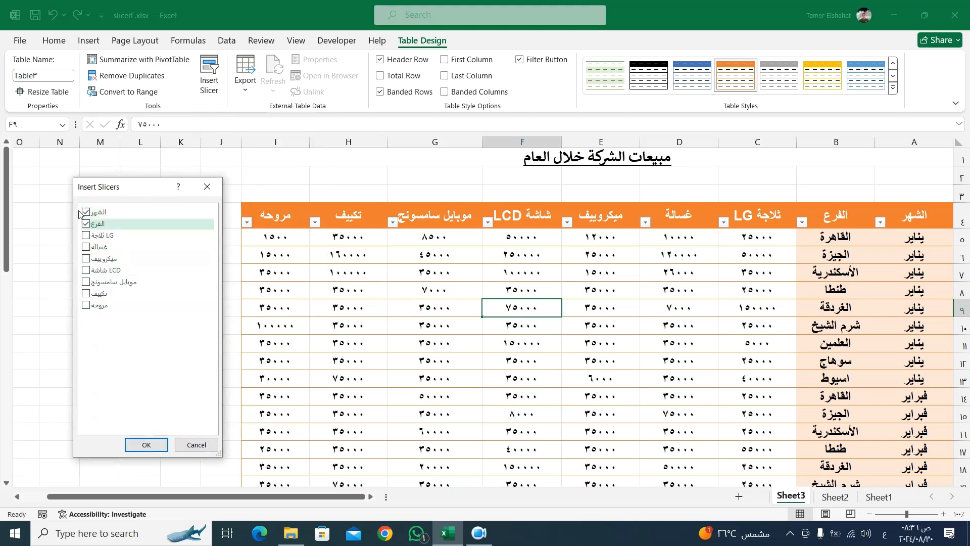
click(146, 446)
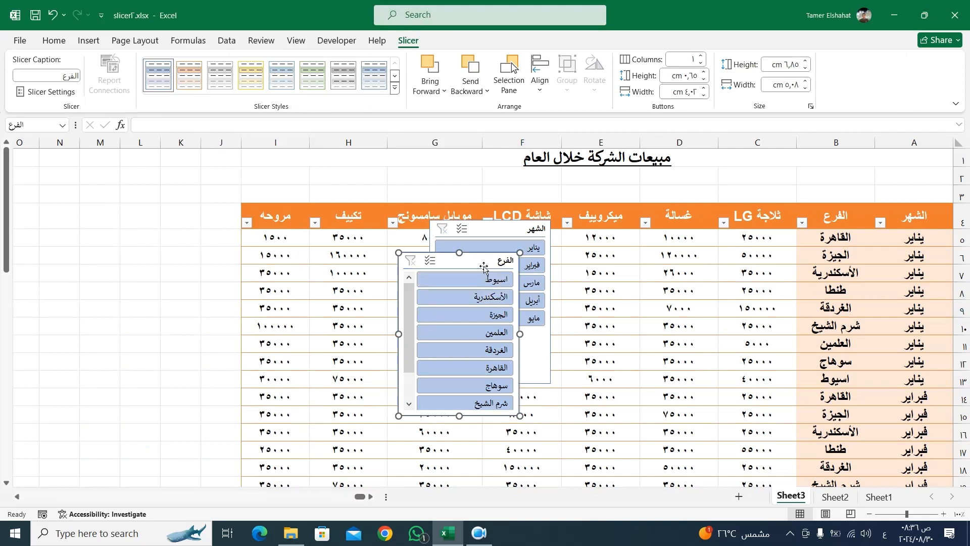
Move the الشهر slicer to the empty columns K:M beside the table and place the الفرع slicer next to it, about 9.82 cm tall.
drag(483, 260, 162, 283)
drag(496, 228, 147, 172)
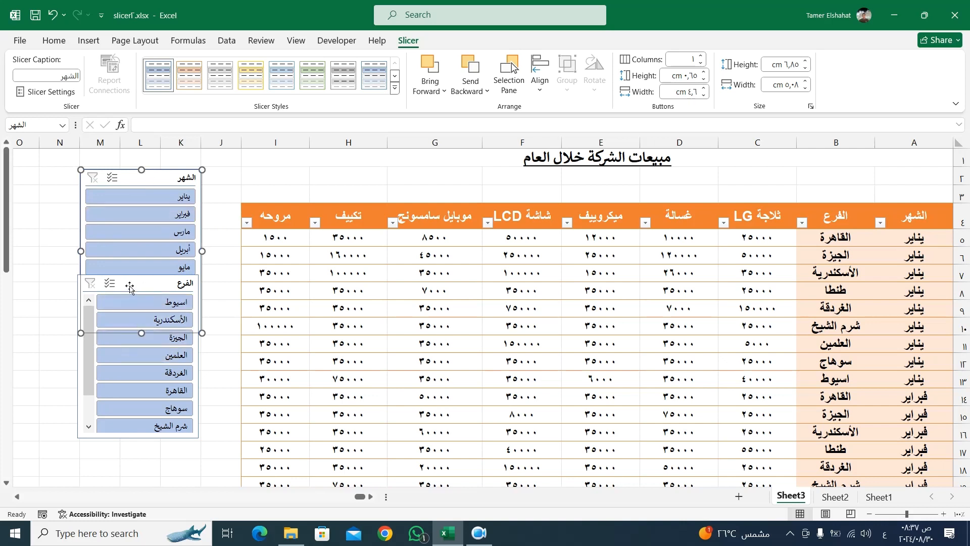
drag(130, 288, 144, 322)
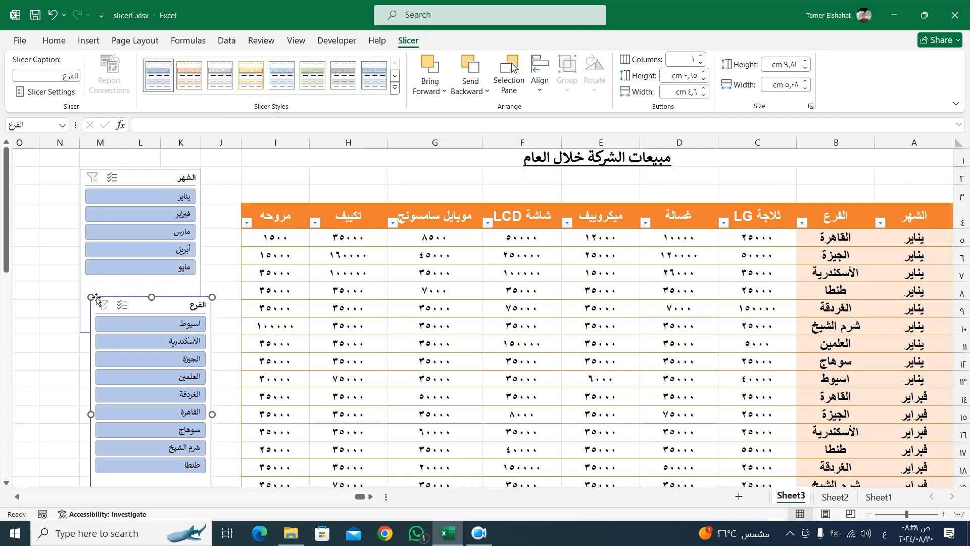
drag(168, 312, 308, 184)
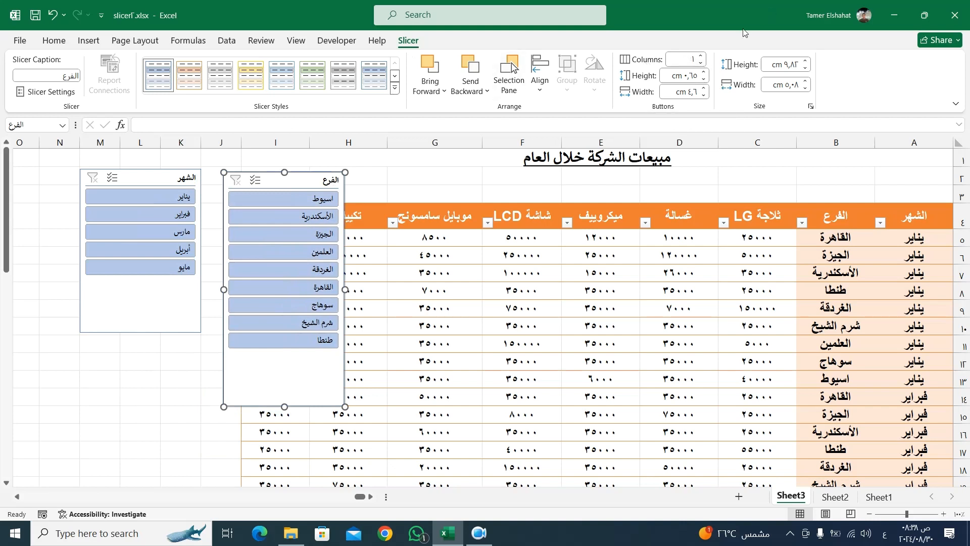
Arrange the الفرع slicer's buttons in 9 columns and resize the slicer to about 1.97 cm high and 30.18 cm wide.
click(700, 57)
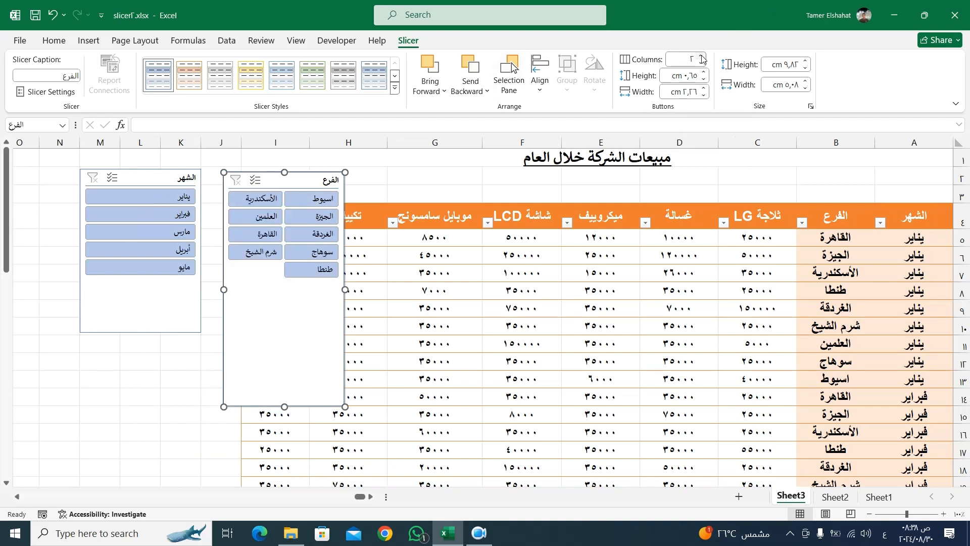
click(701, 57)
click(701, 57)
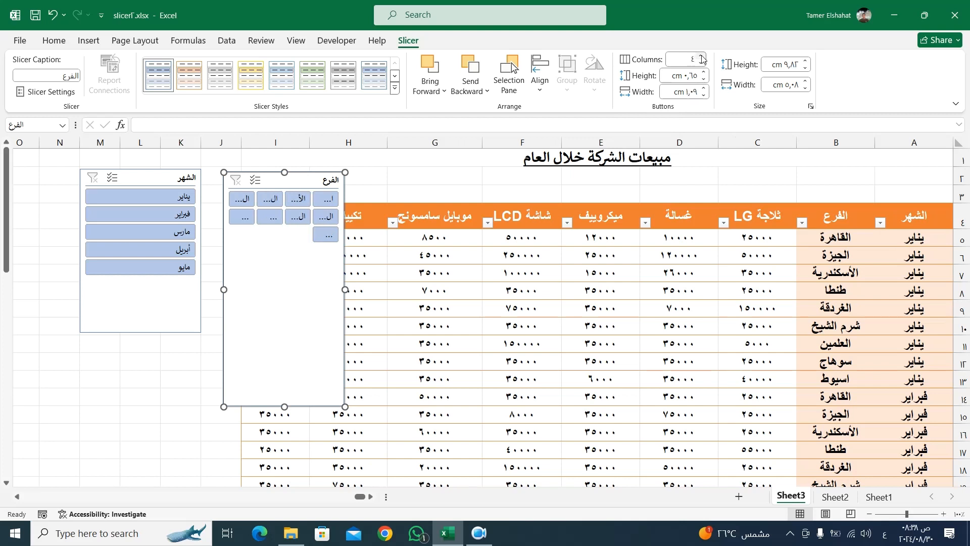
click(701, 57)
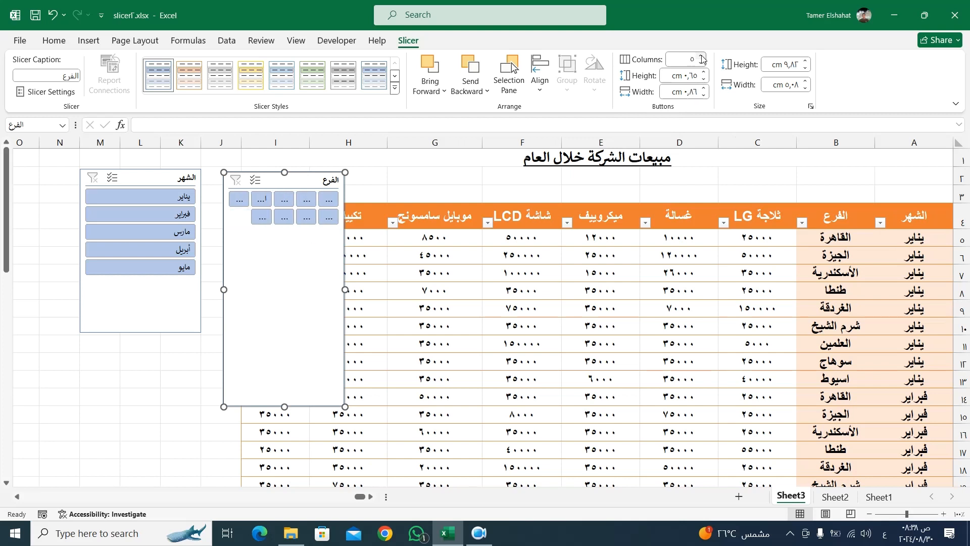
click(701, 56)
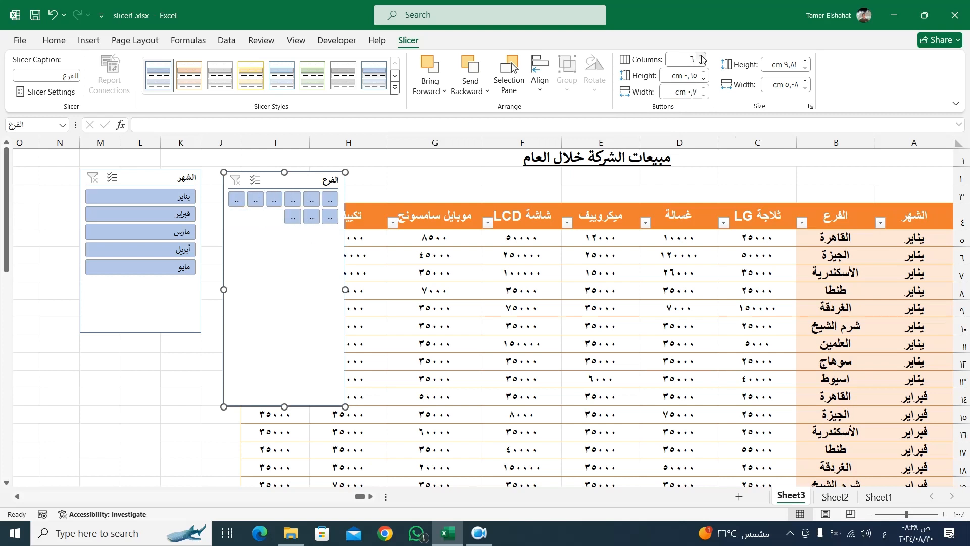
click(701, 56)
click(702, 56)
click(701, 57)
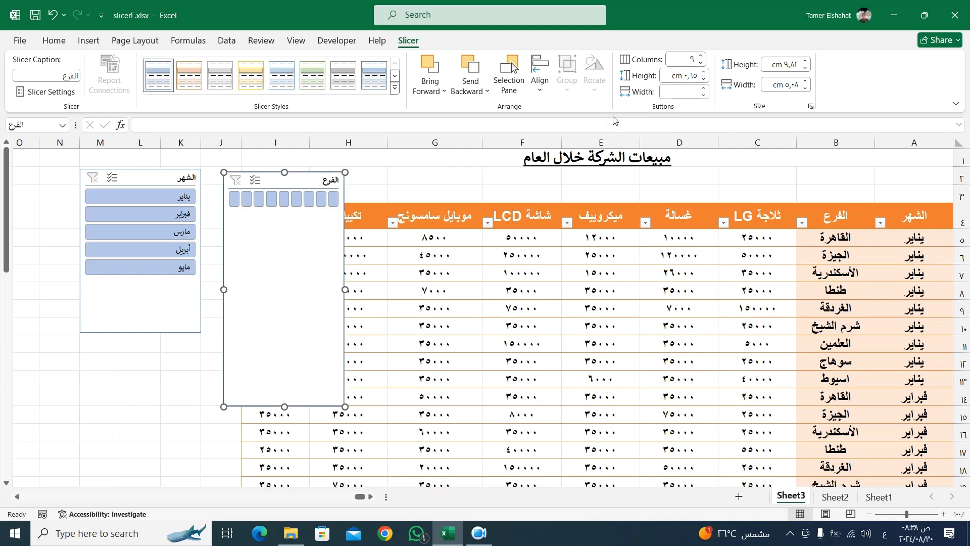
drag(285, 407, 887, 193)
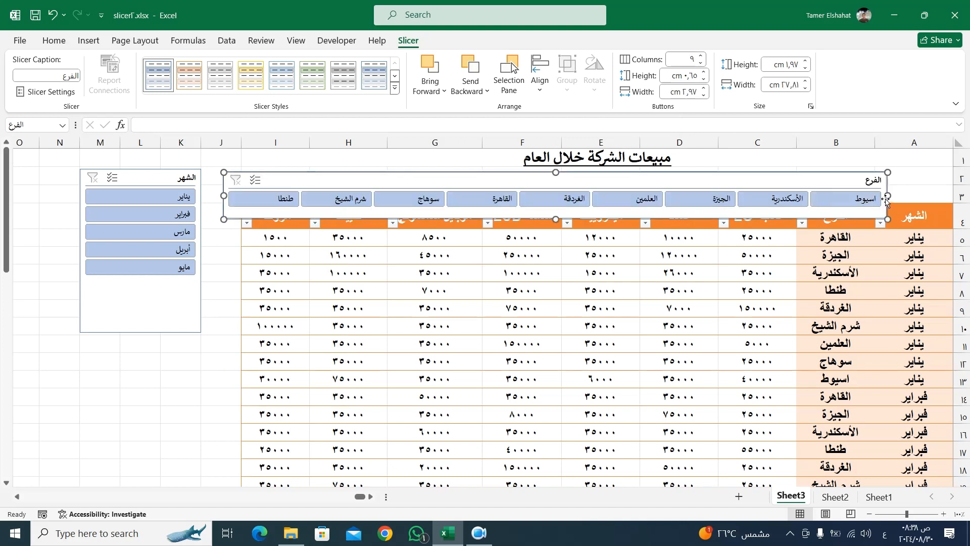
drag(889, 195, 943, 196)
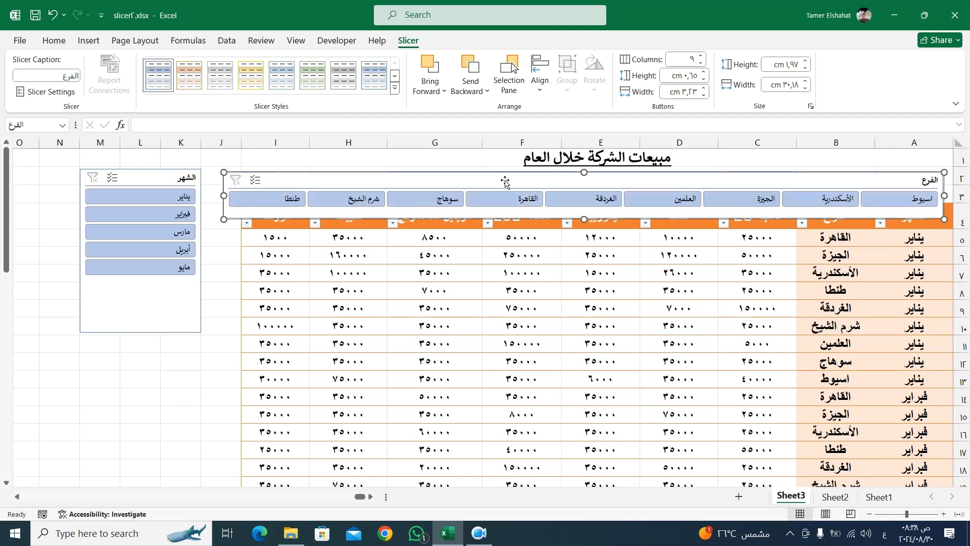
Heighten rows 2 and 3 and fit the الفرع slicer, about 29.61 cm wide, between the sheet title and the table headers.
drag(505, 181, 452, 269)
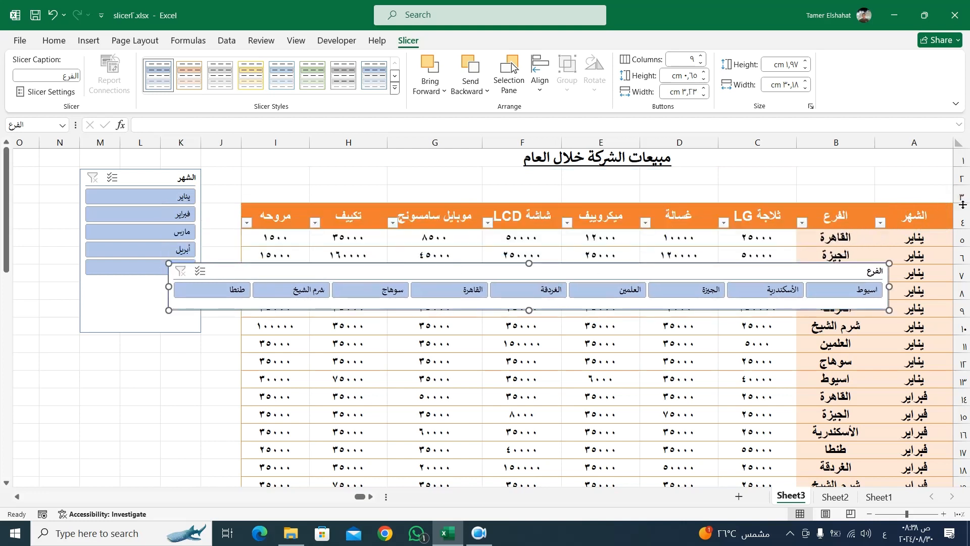
drag(962, 202, 964, 225)
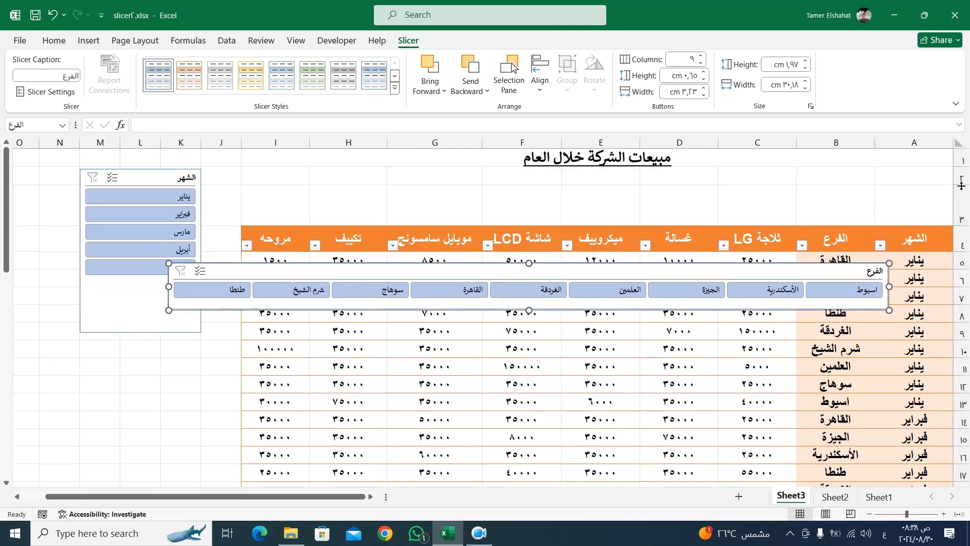
drag(961, 185, 961, 192)
drag(657, 272, 724, 177)
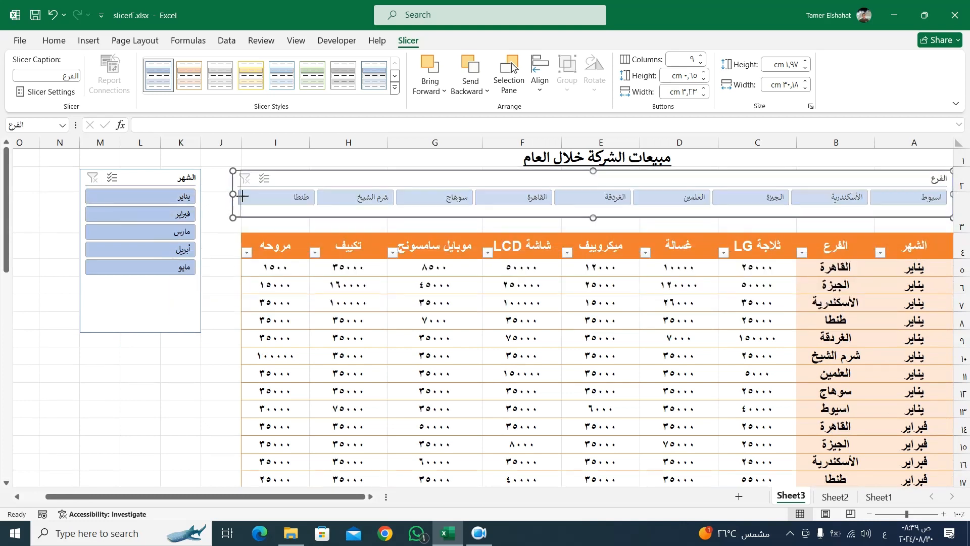
drag(245, 195, 246, 196)
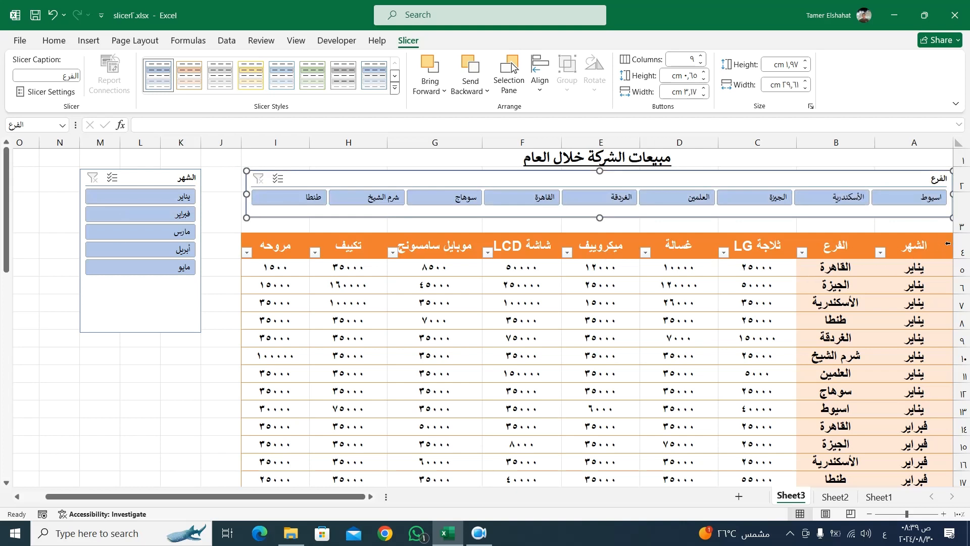
drag(958, 233, 959, 224)
click(710, 328)
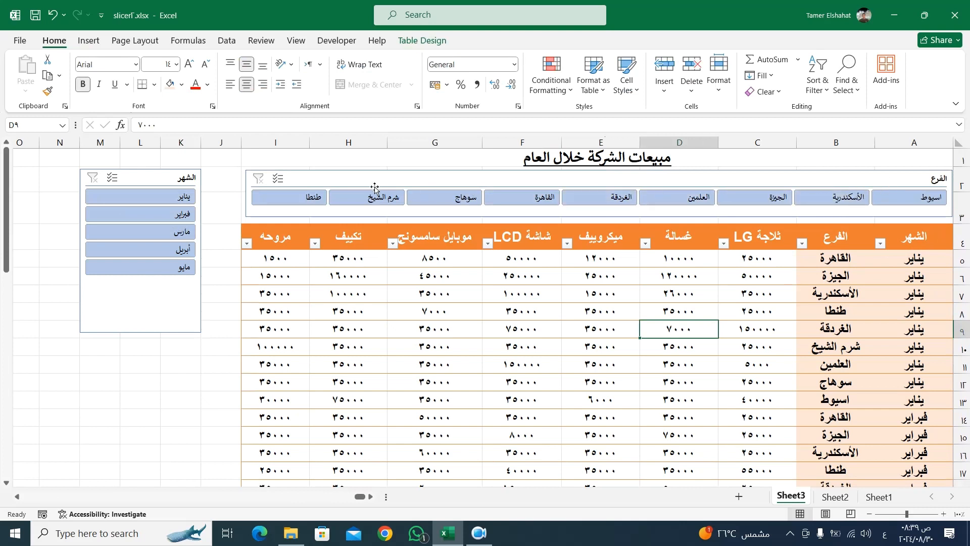
Move the الشهر slicer right beside the مروحه column, level with the table's header row.
drag(152, 177, 188, 233)
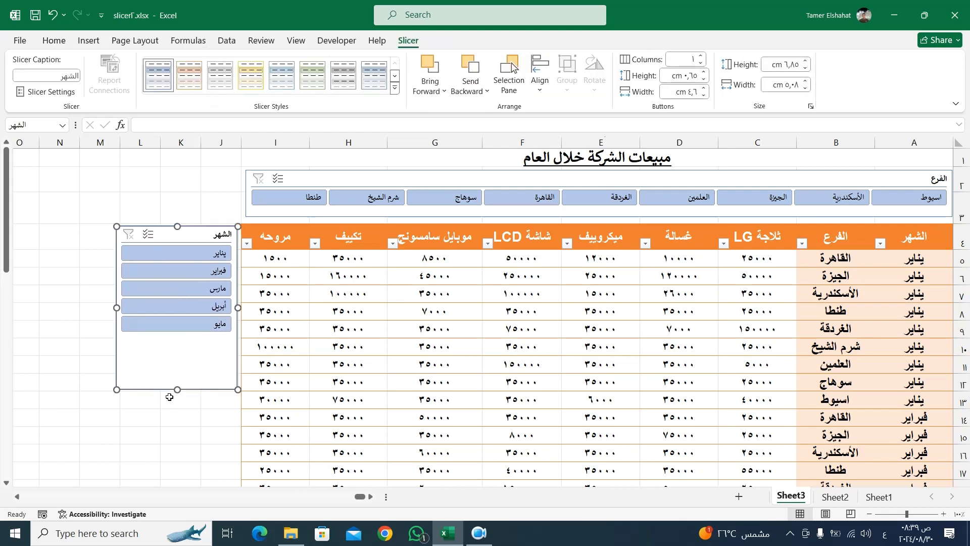
click(143, 415)
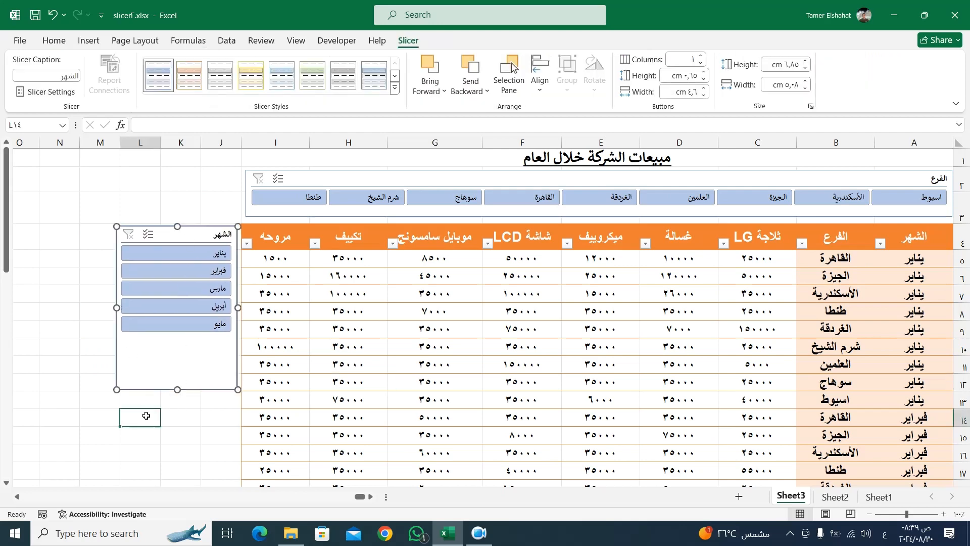
Apply the dark orange slicer style to the الفرع slicer and the dark blue style to the الشهر slicer.
click(743, 180)
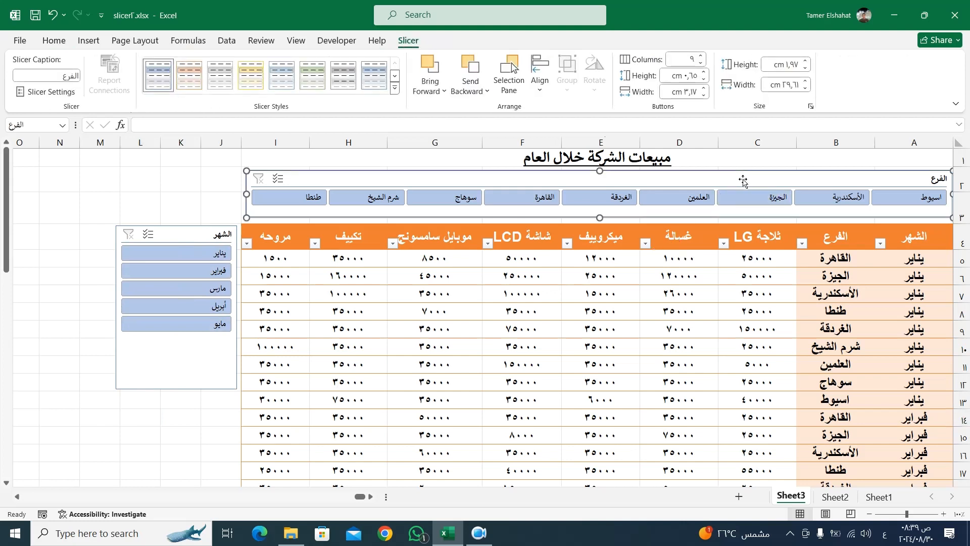
click(395, 89)
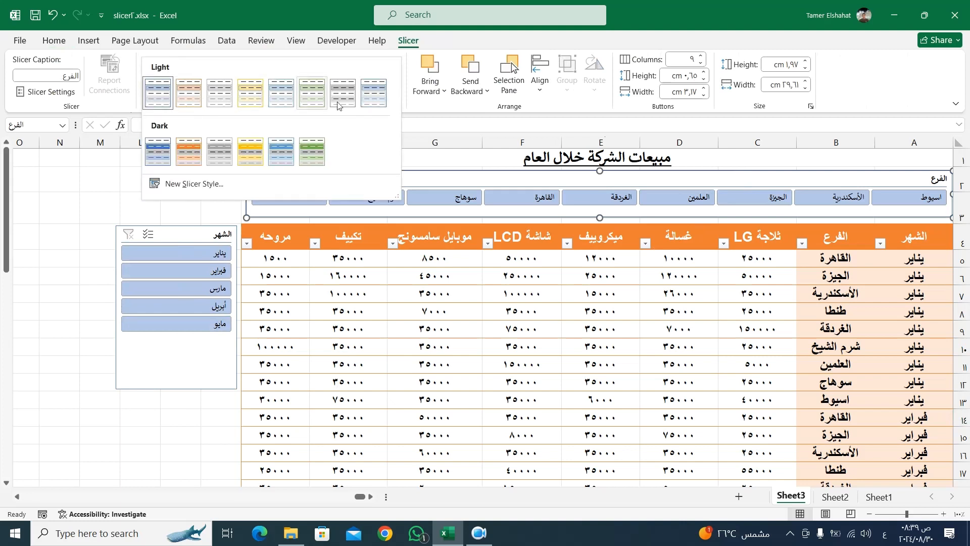
click(185, 152)
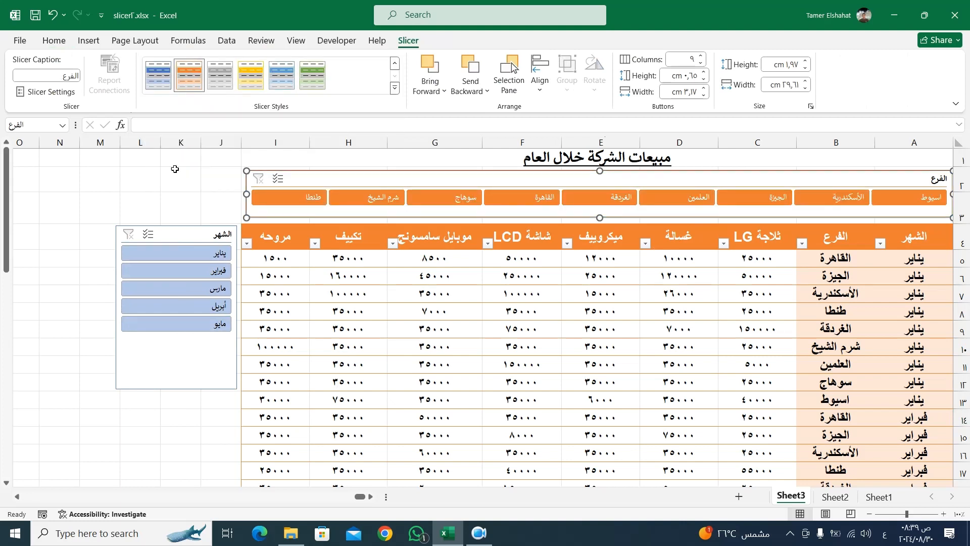
click(183, 236)
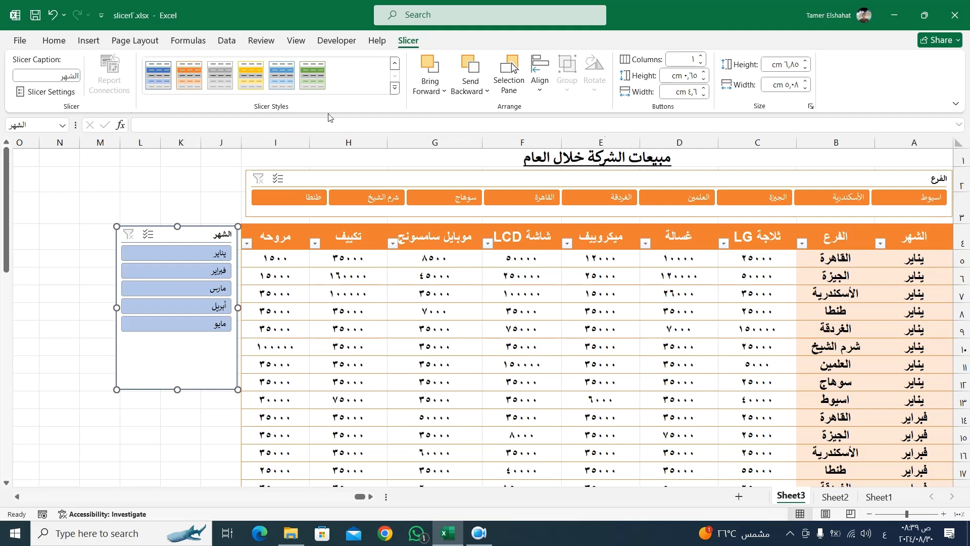
click(394, 89)
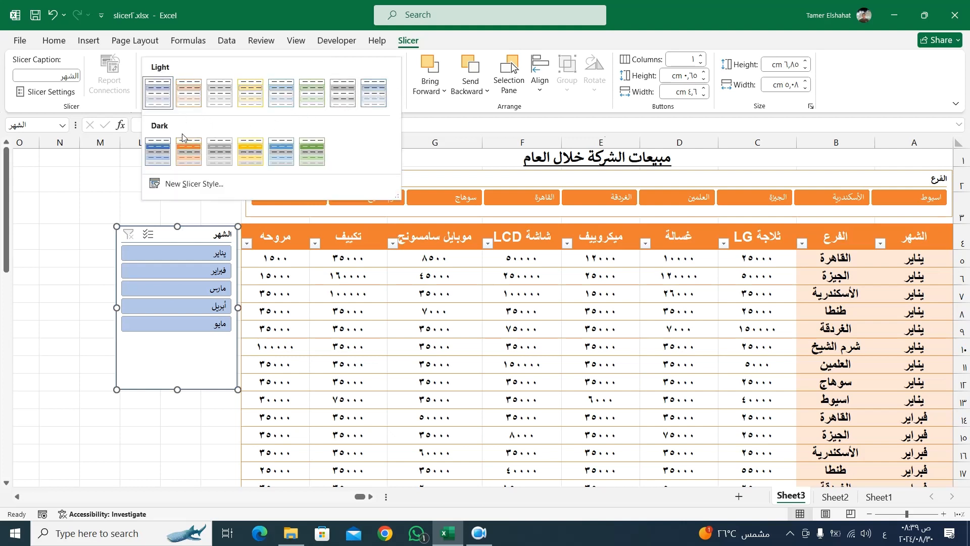
click(159, 149)
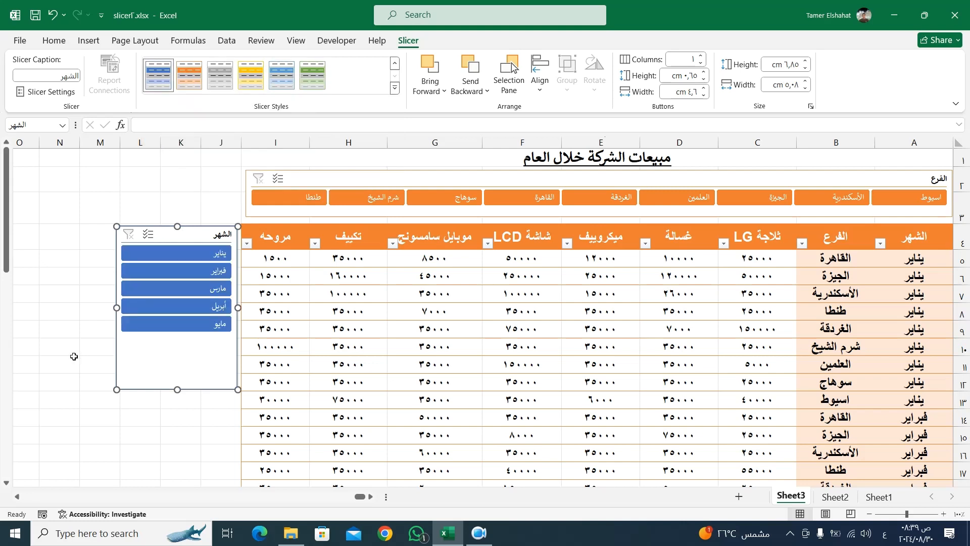
click(137, 435)
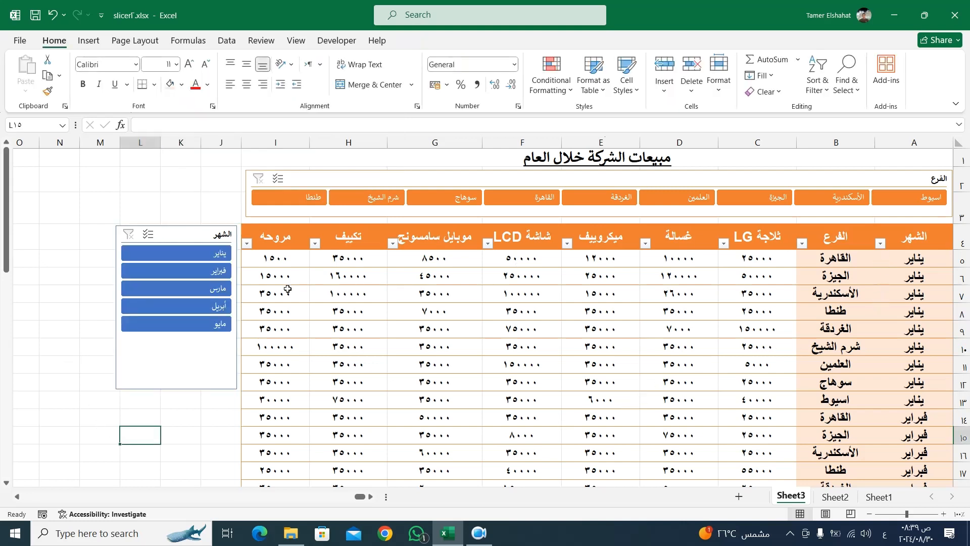
Filter the sales table to the month يناير with the الشهر slicer.
click(197, 260)
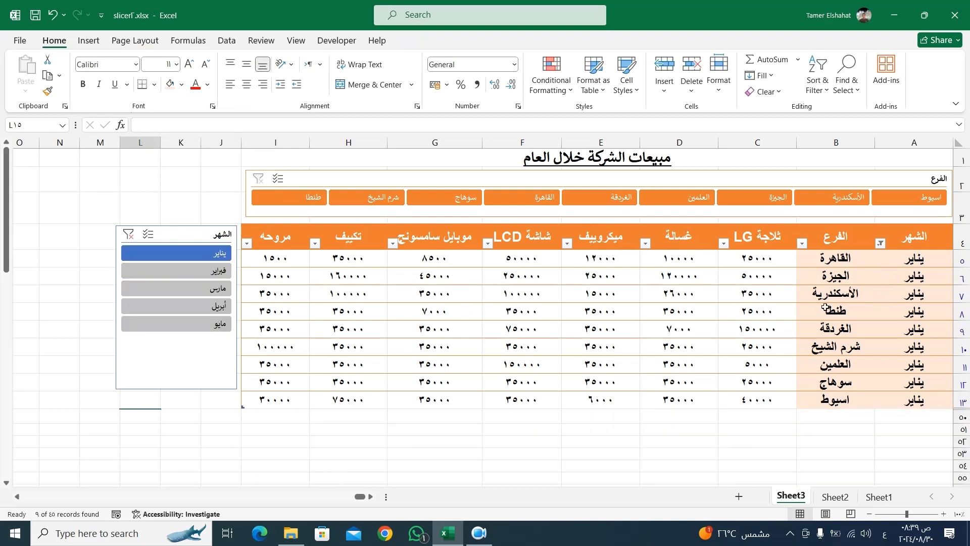
Clear the month filter from the الشهر slicer and look through the full sales table.
click(131, 240)
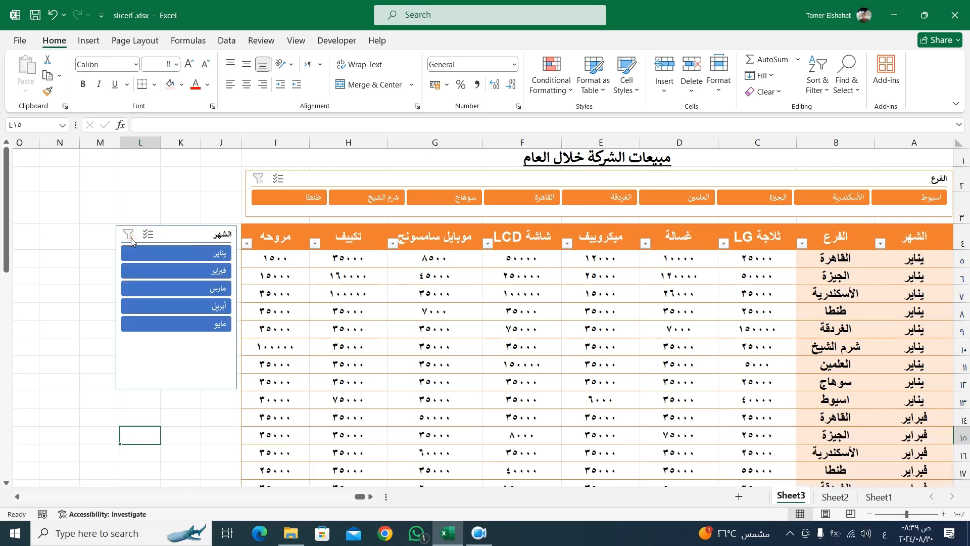
scroll(738, 386, down, 1)
scroll(738, 385, down, 10)
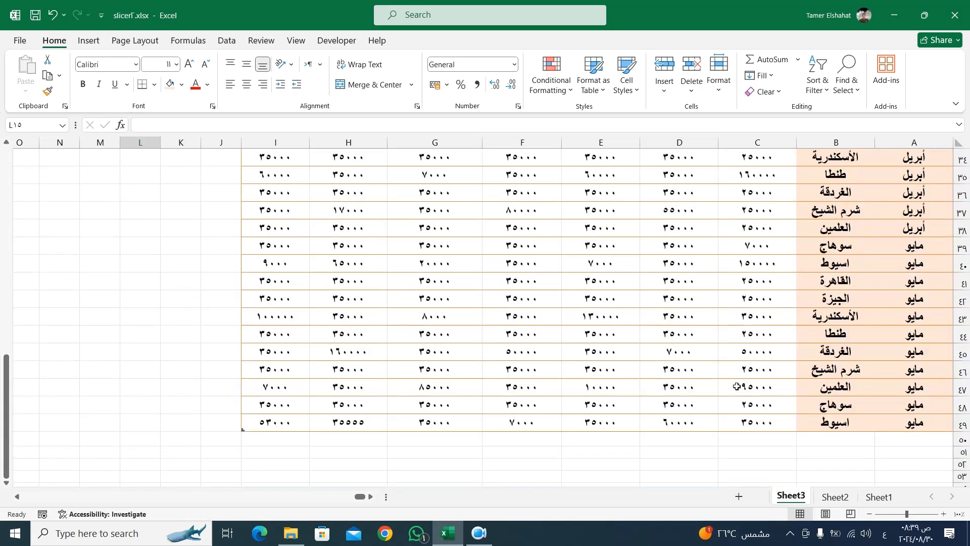
scroll(736, 384, up, 12)
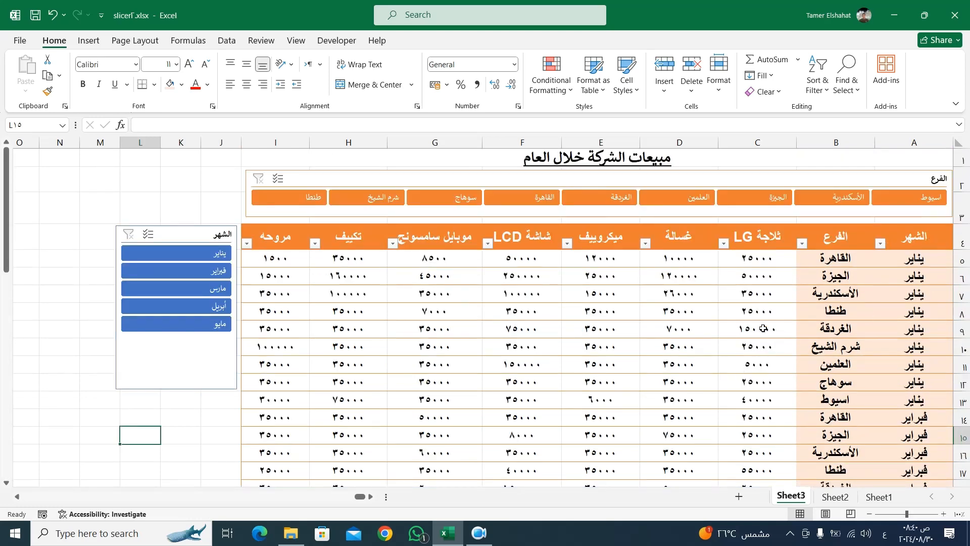
Filter the table by branch to اسيوط, القاهرة, شرم الشيخ, الجيزة and طنطا in turn, and clear the الفرع slicer's filter.
click(904, 202)
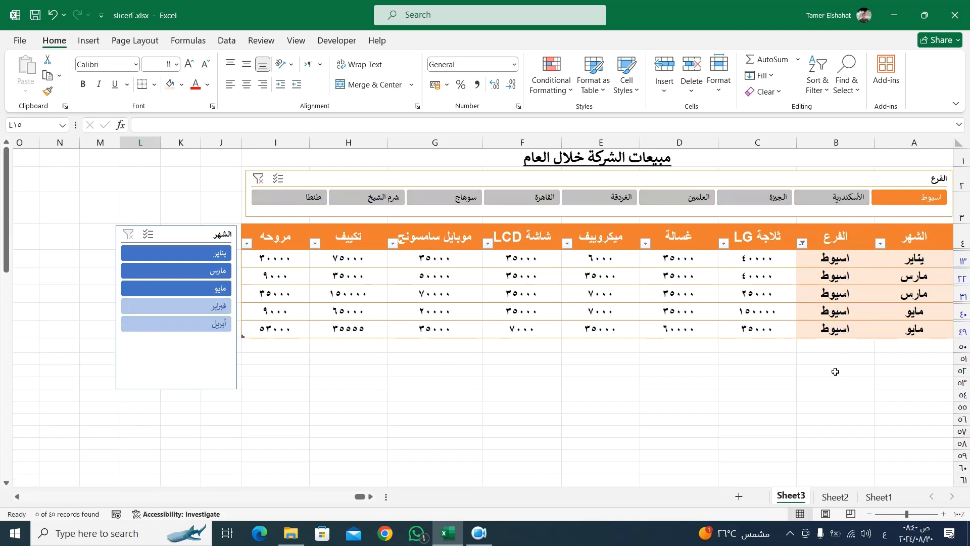
click(548, 201)
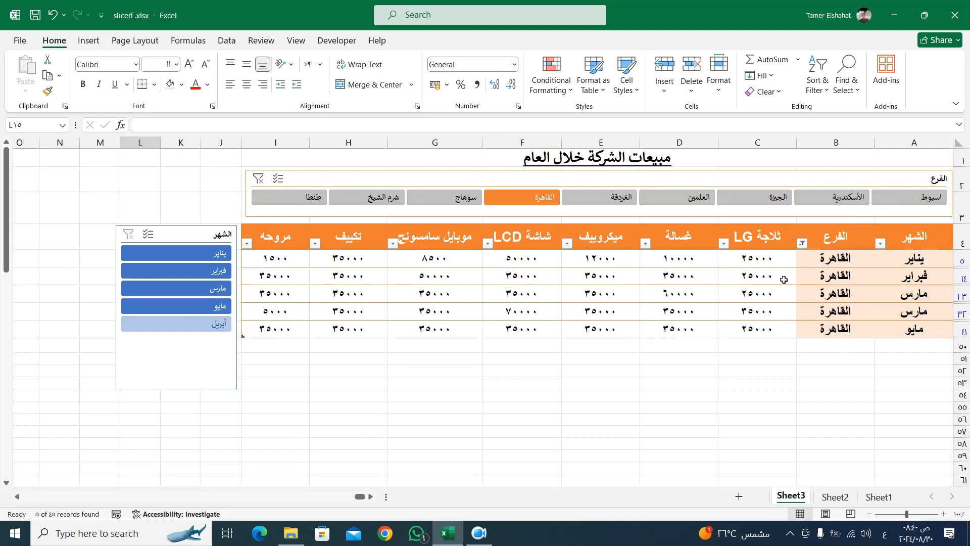
click(391, 202)
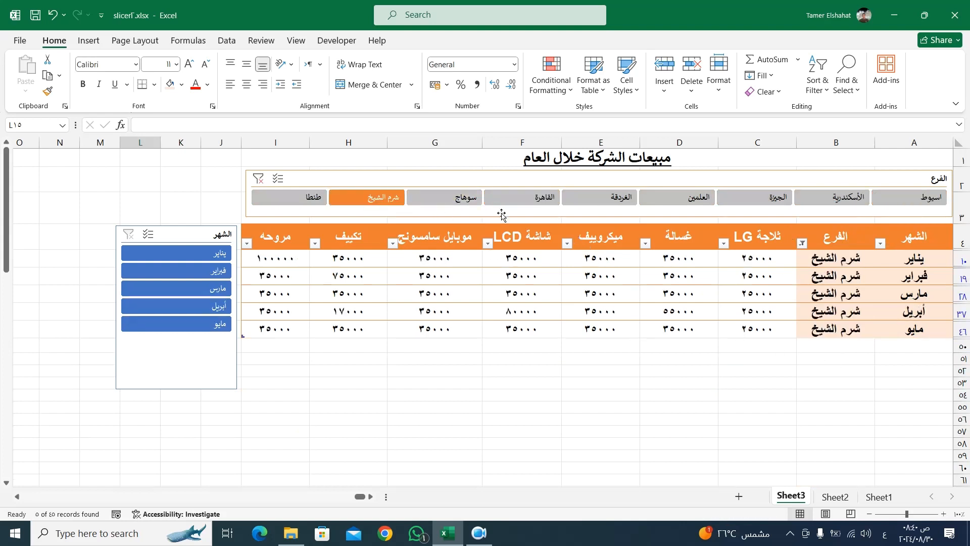
click(754, 200)
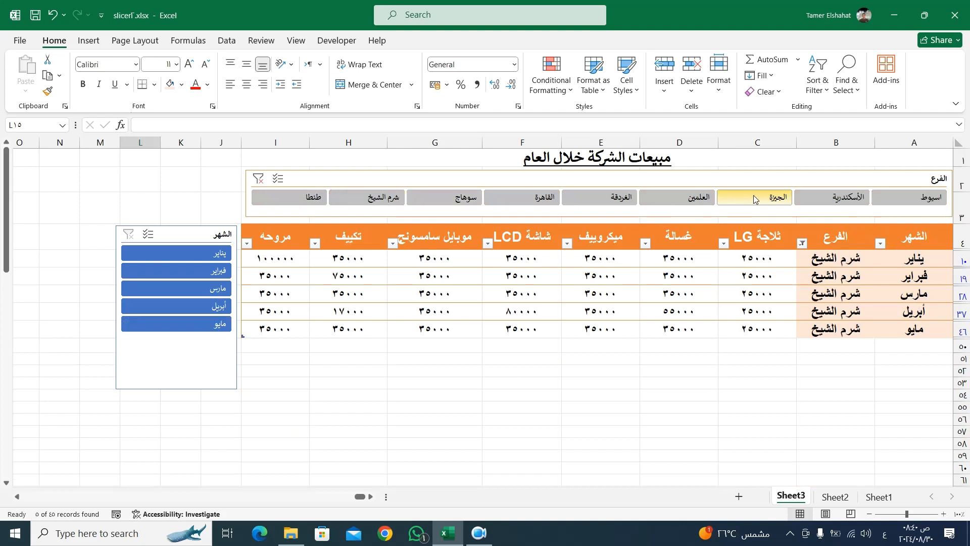
click(323, 200)
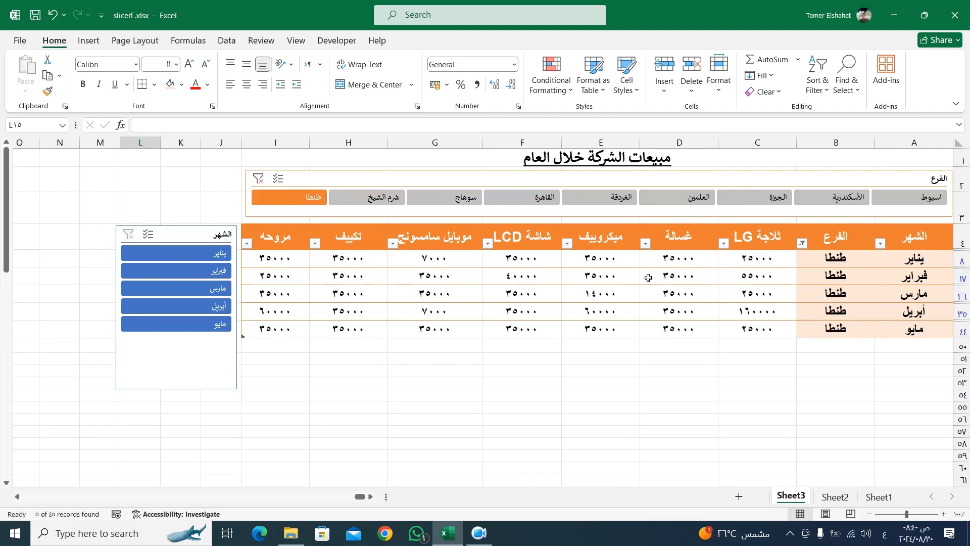
click(258, 180)
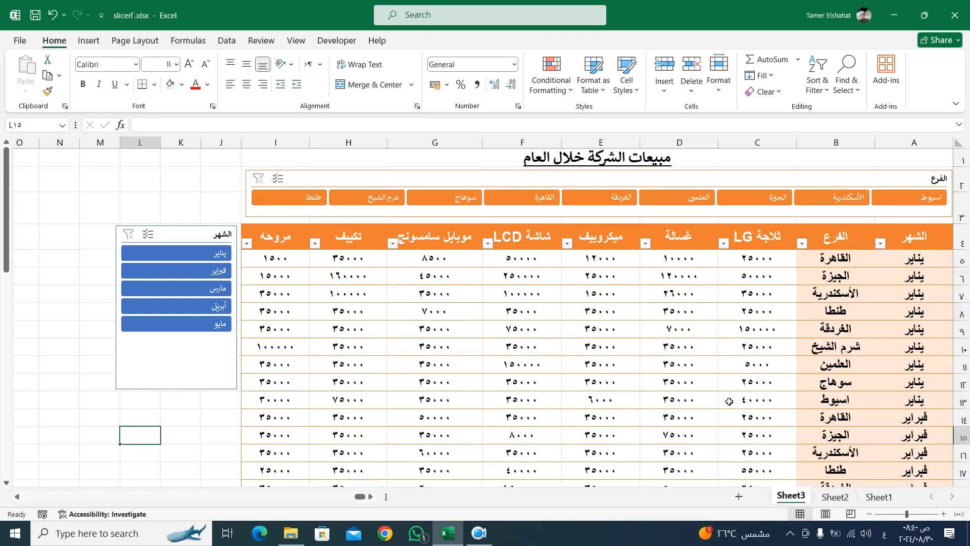
Look over the unfiltered sales figures for all months and branches in the table.
scroll(666, 319, down, 7)
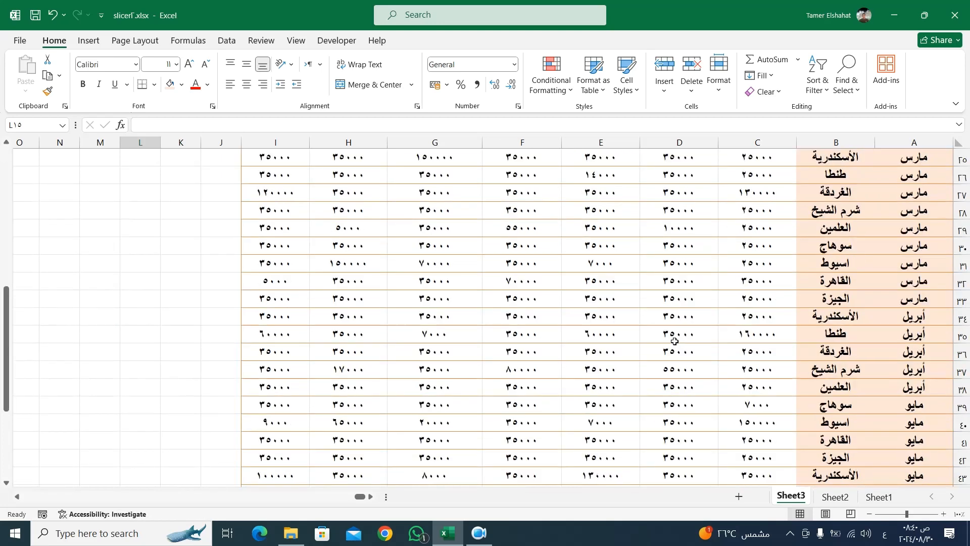
scroll(672, 333, up, 7)
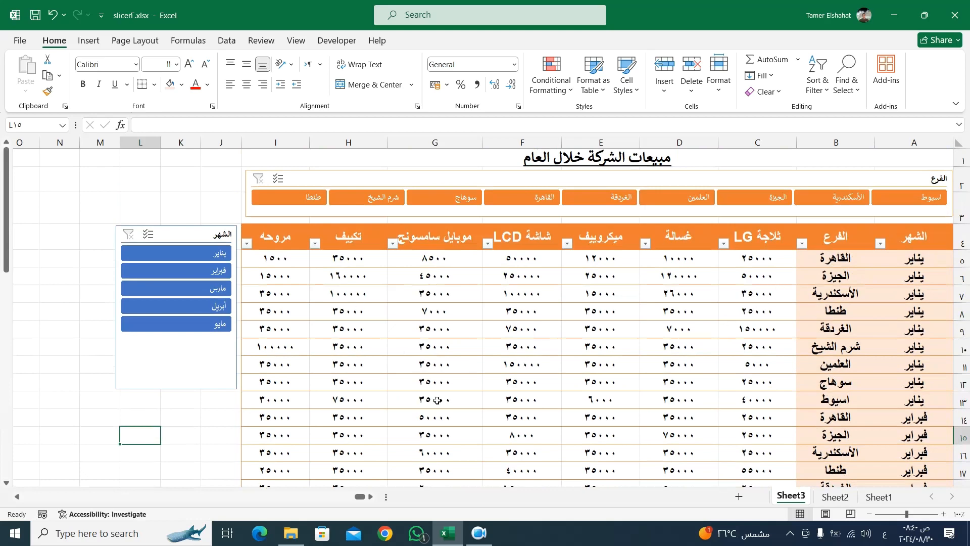
scroll(404, 351, down, 12)
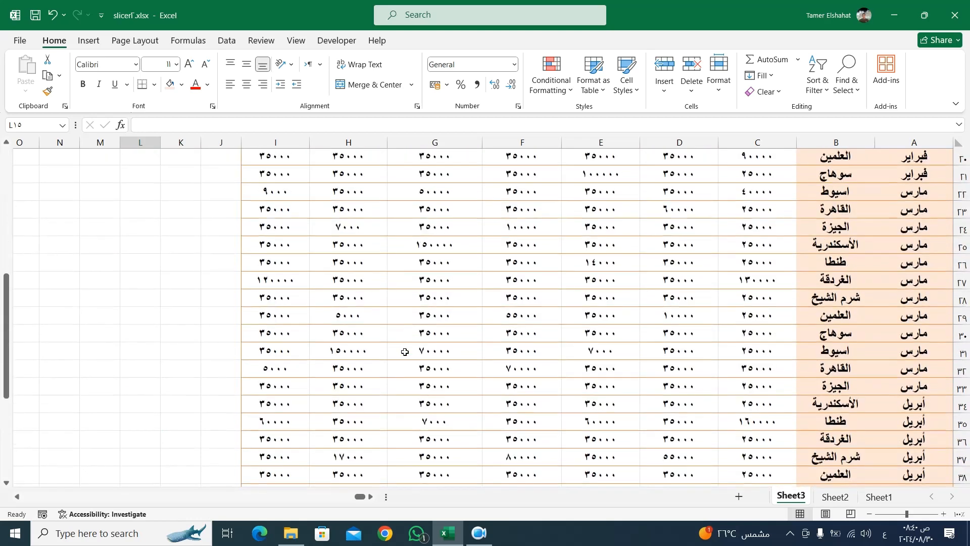
scroll(404, 351, up, 12)
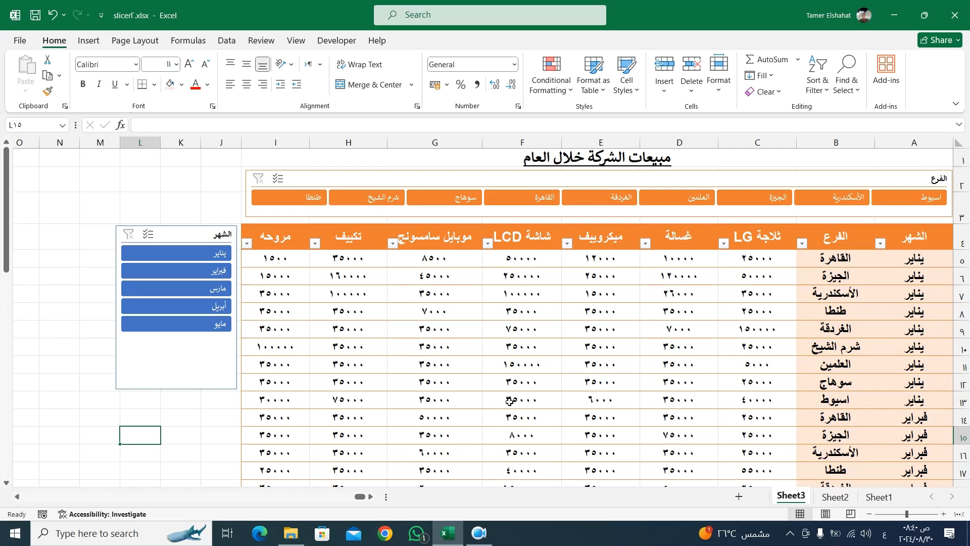
scroll(509, 401, down, 6)
scroll(509, 401, up, 5)
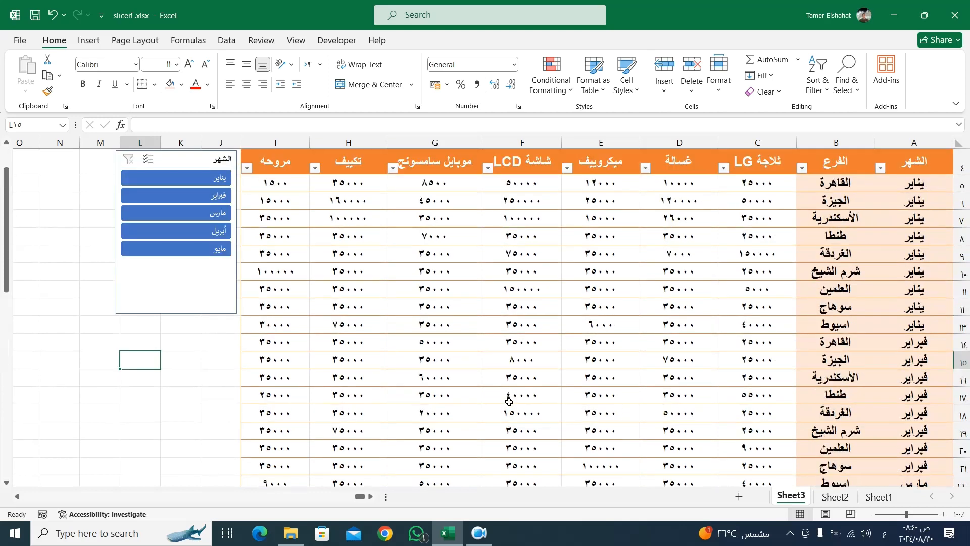
scroll(509, 401, up, 1)
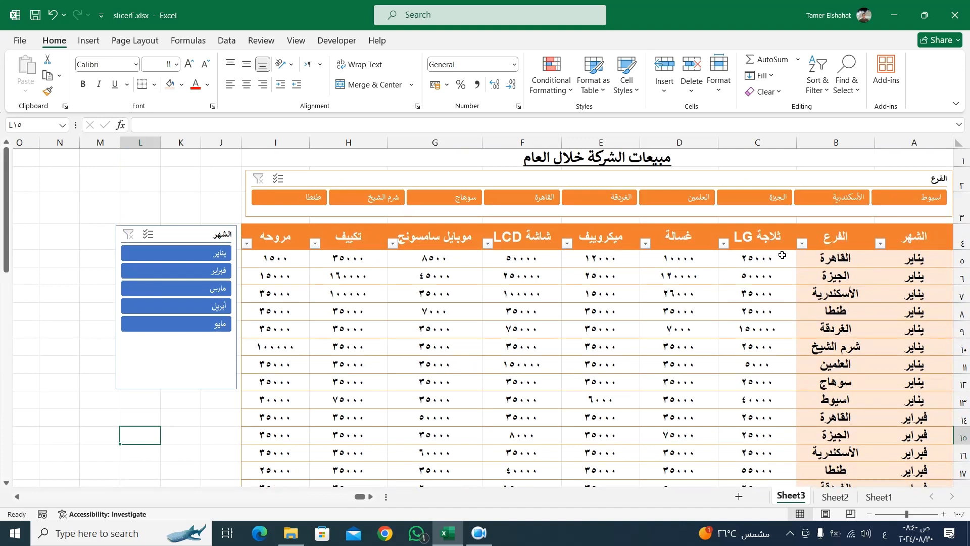
Start a new conditional formatting rule on the sales figures C5:I49, formatting all cells by value with a 3-Color Scale.
drag(779, 262, 303, 440)
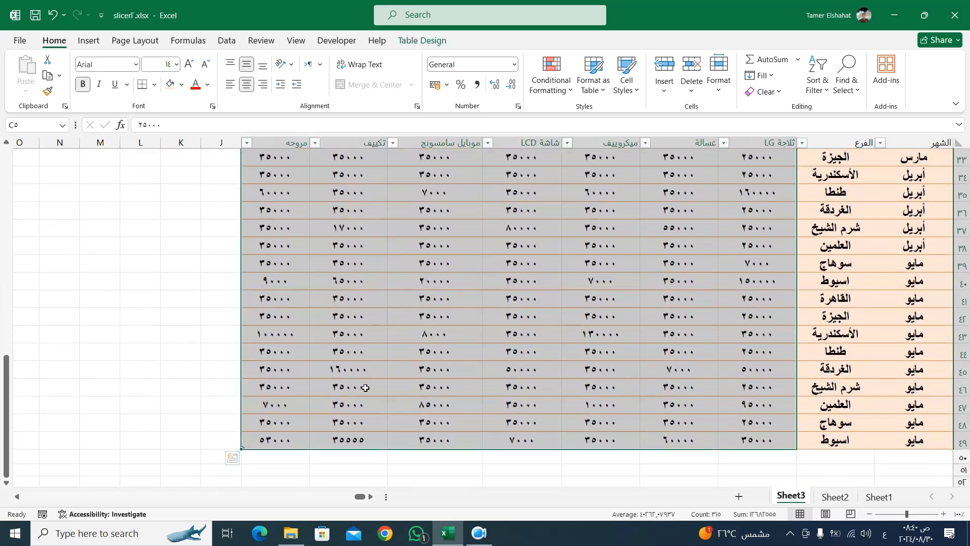
scroll(368, 386, up, 10)
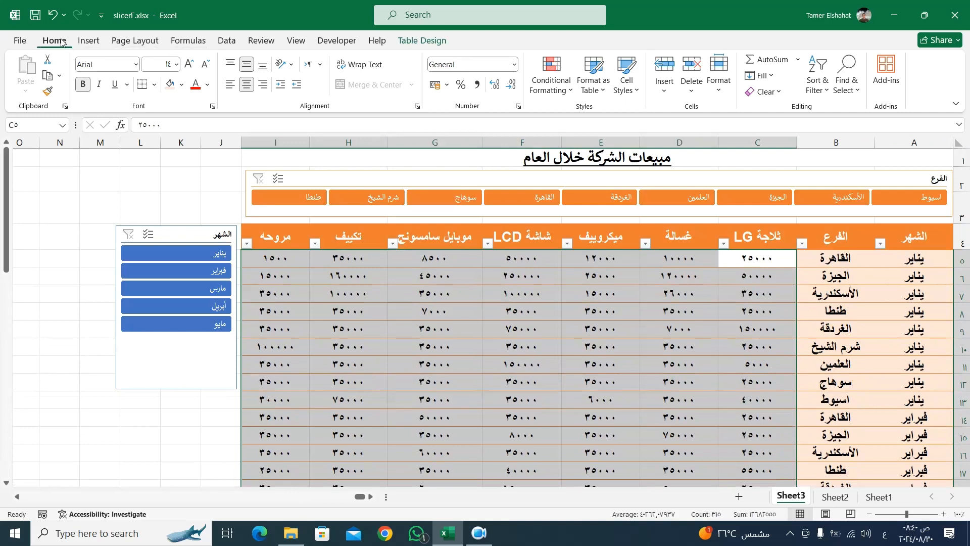
click(572, 91)
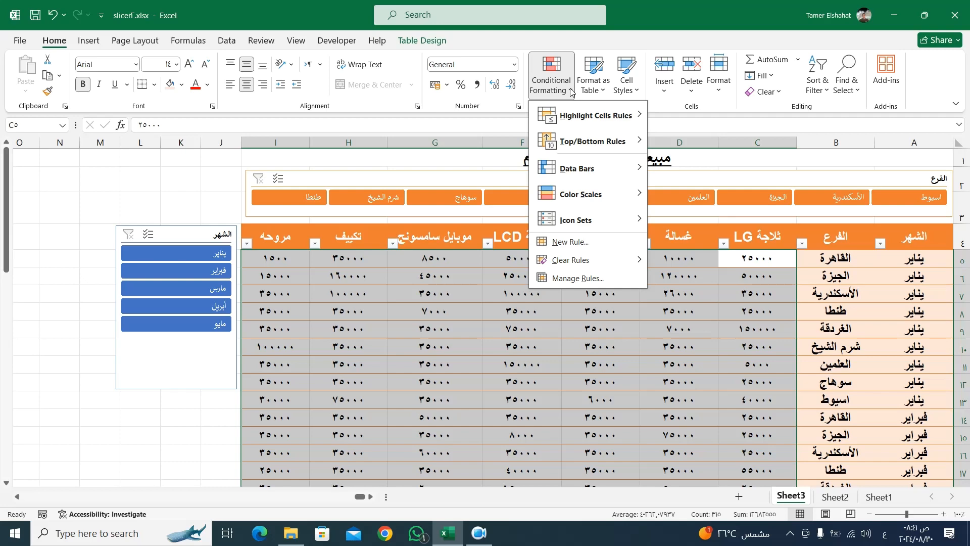
click(574, 245)
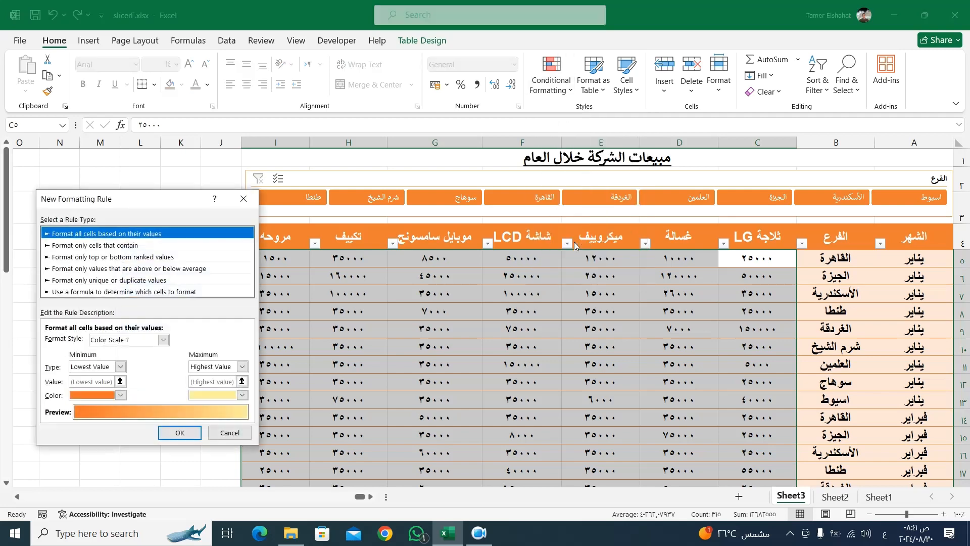
drag(162, 202, 365, 187)
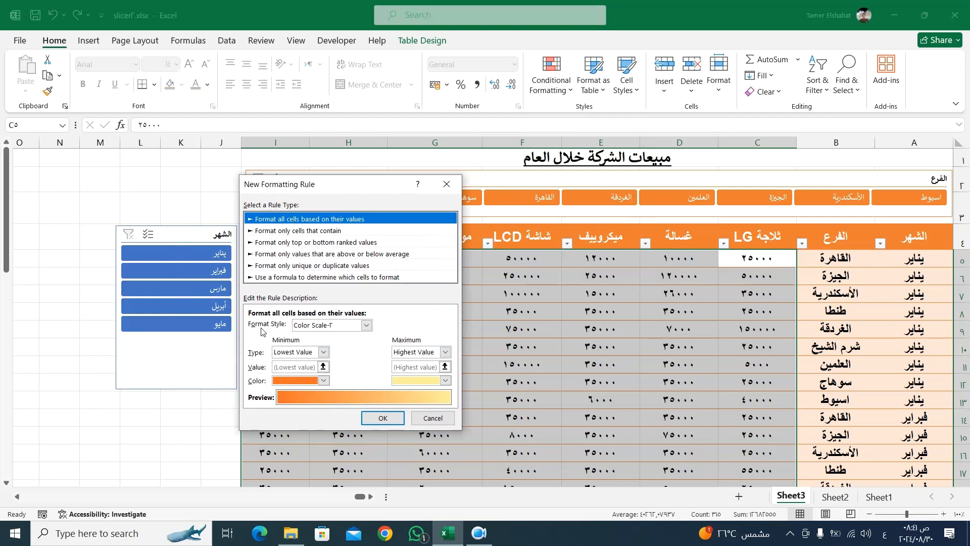
click(366, 325)
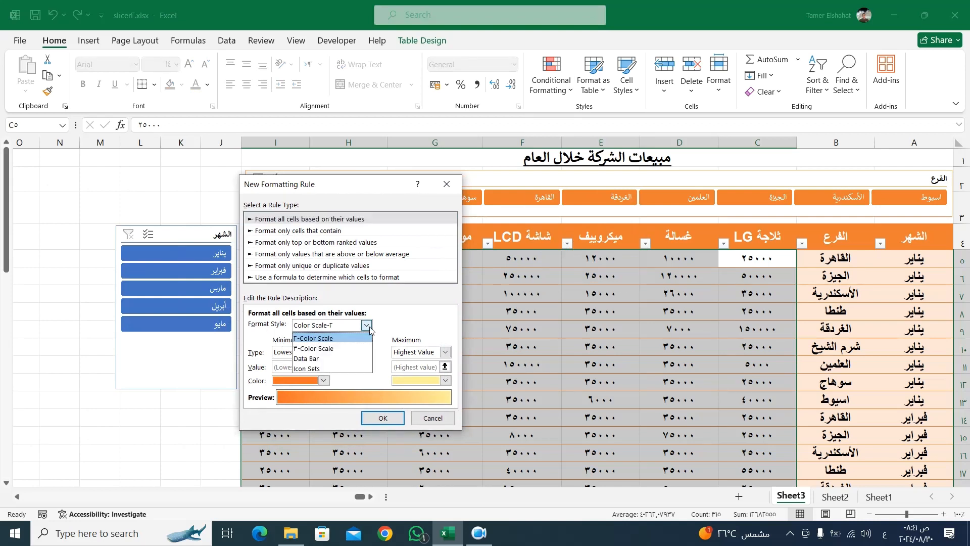
click(317, 348)
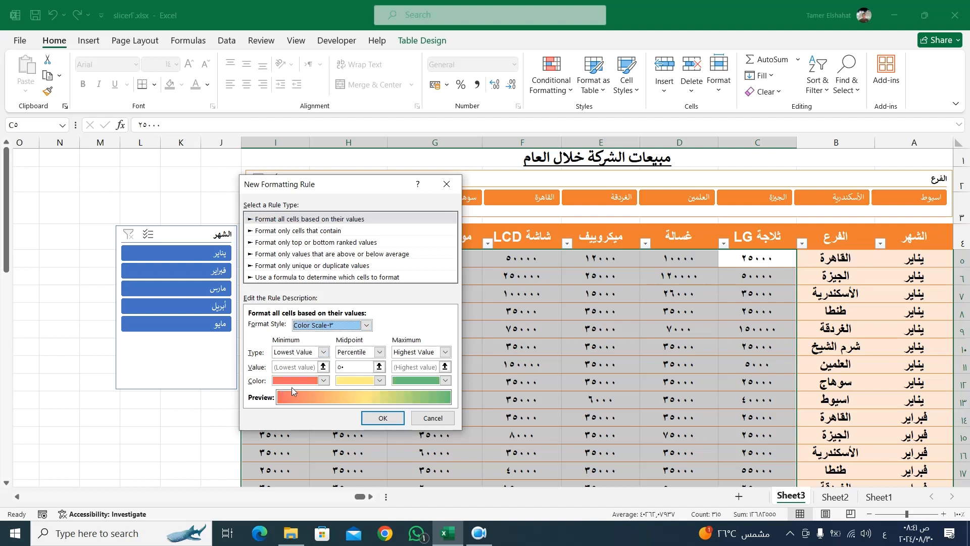
Set the colour scale to very light blue for the minimum, medium-light blue for the midpoint and red for the maximum, and apply the rule.
click(324, 381)
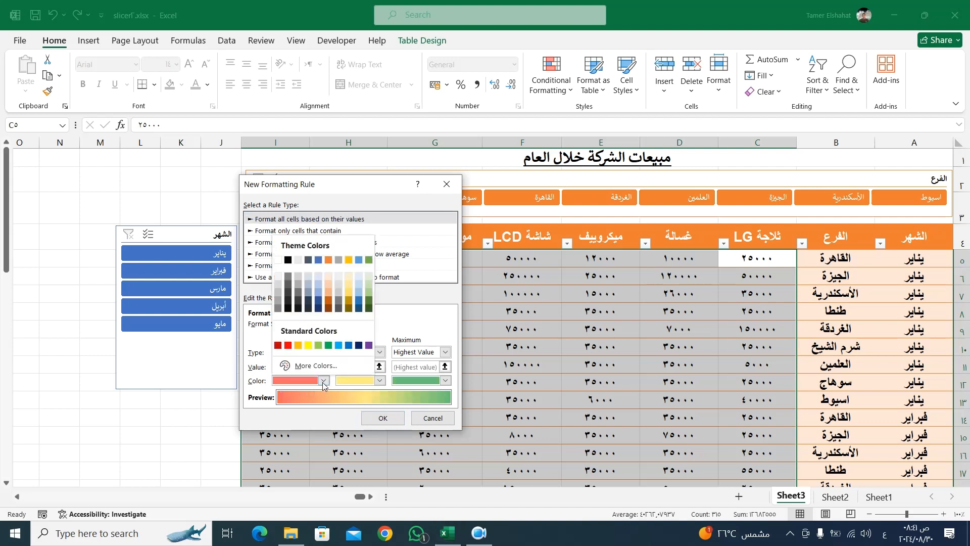
click(359, 277)
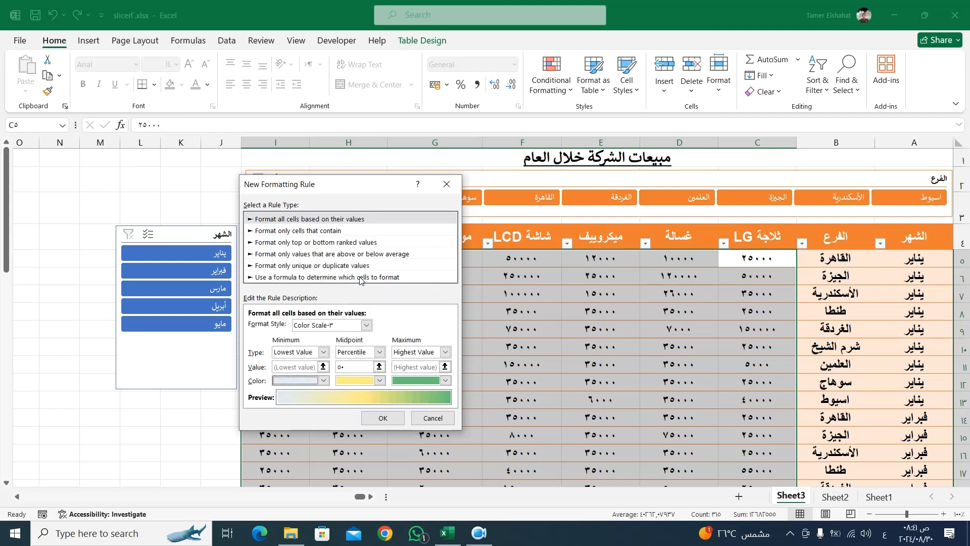
click(379, 380)
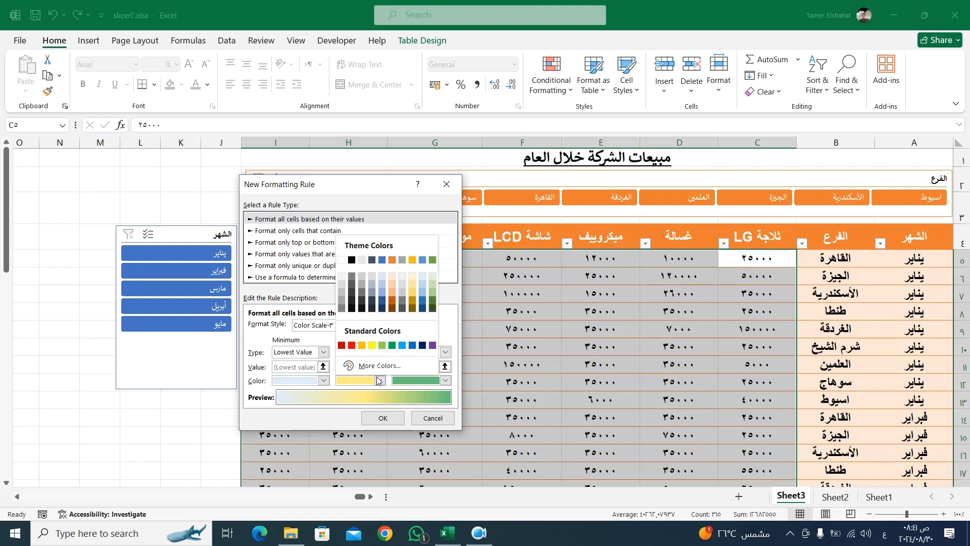
click(423, 292)
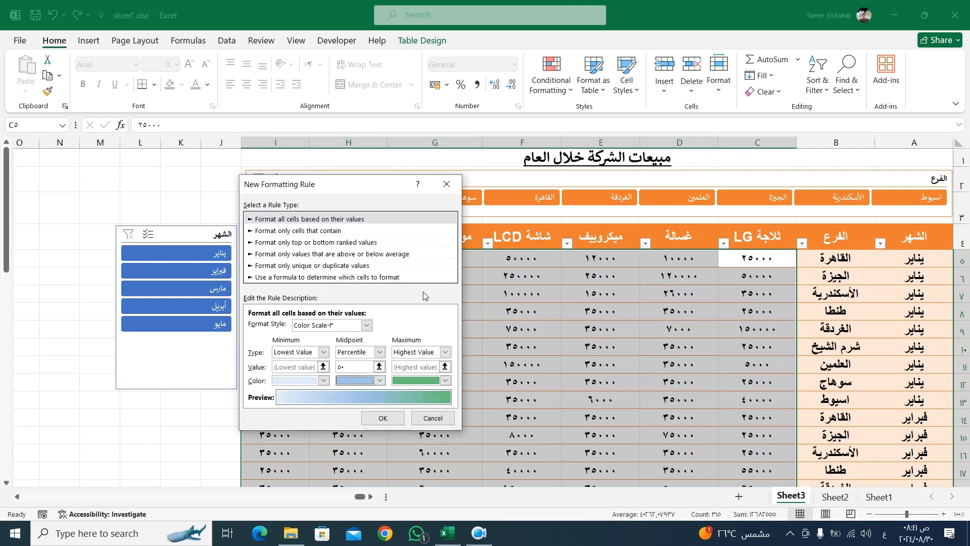
click(445, 381)
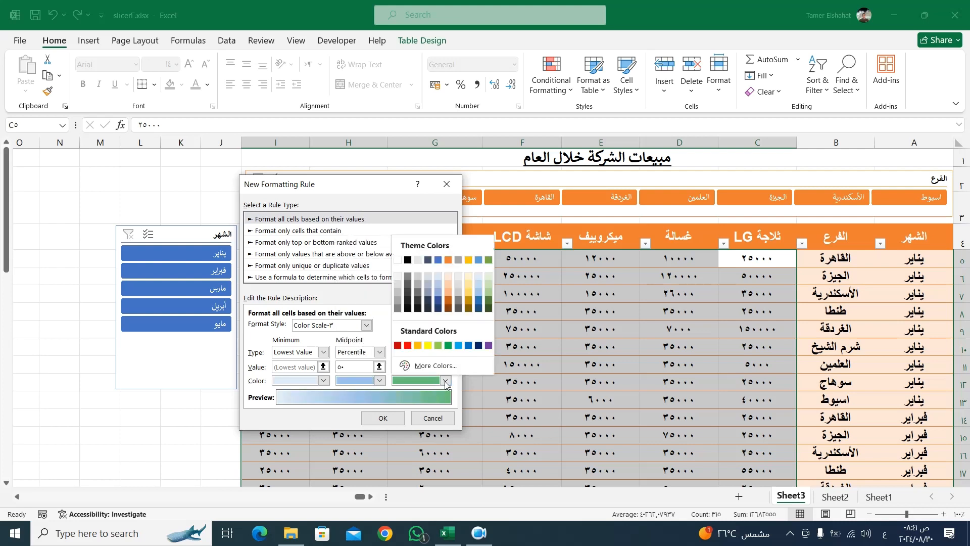
click(407, 345)
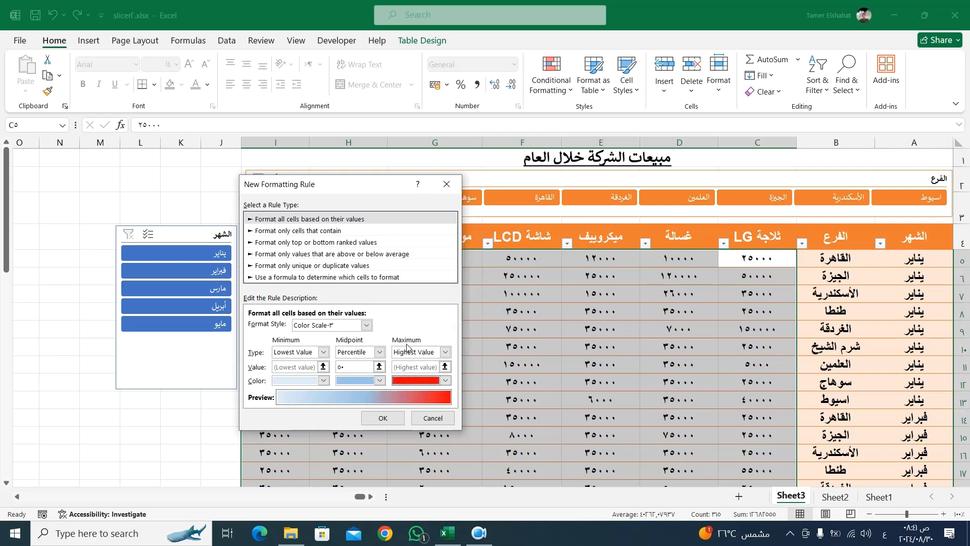
click(393, 418)
click(464, 380)
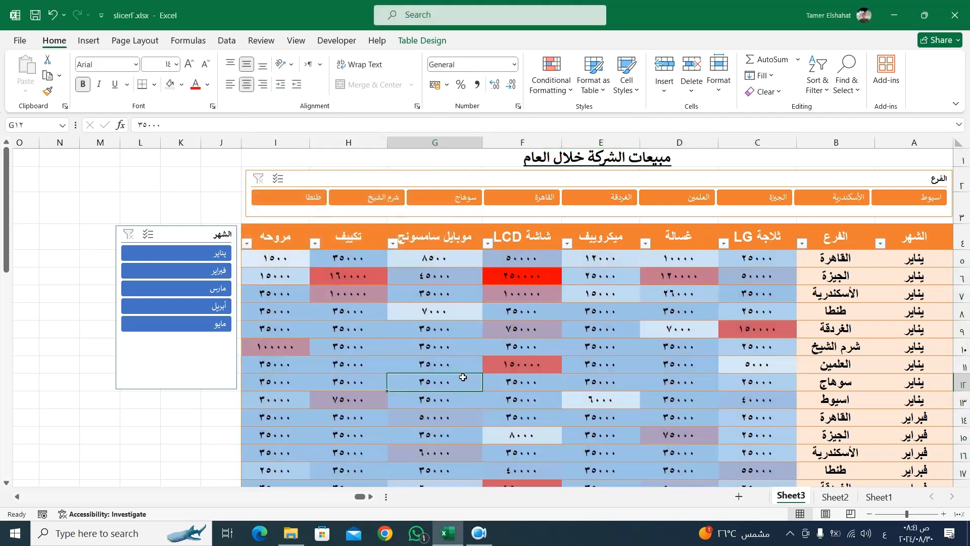
Examine how the colour scale marks high and low sales figures throughout the table.
scroll(579, 397, down, 10)
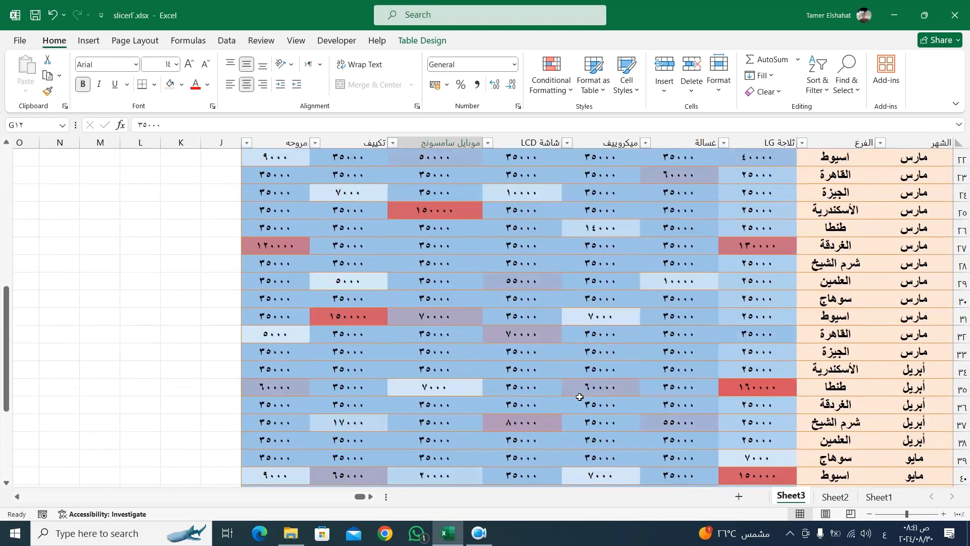
scroll(580, 396, up, 10)
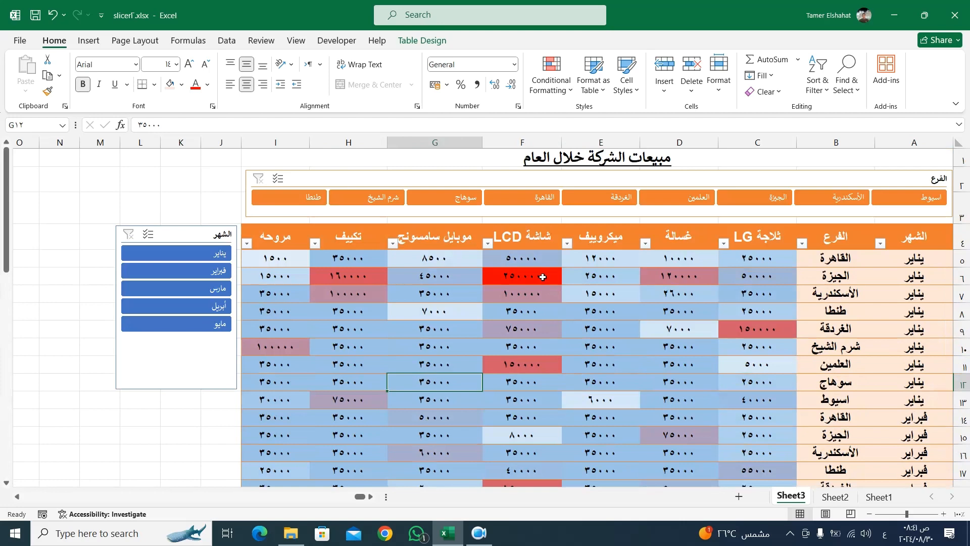
scroll(543, 280, down, 3)
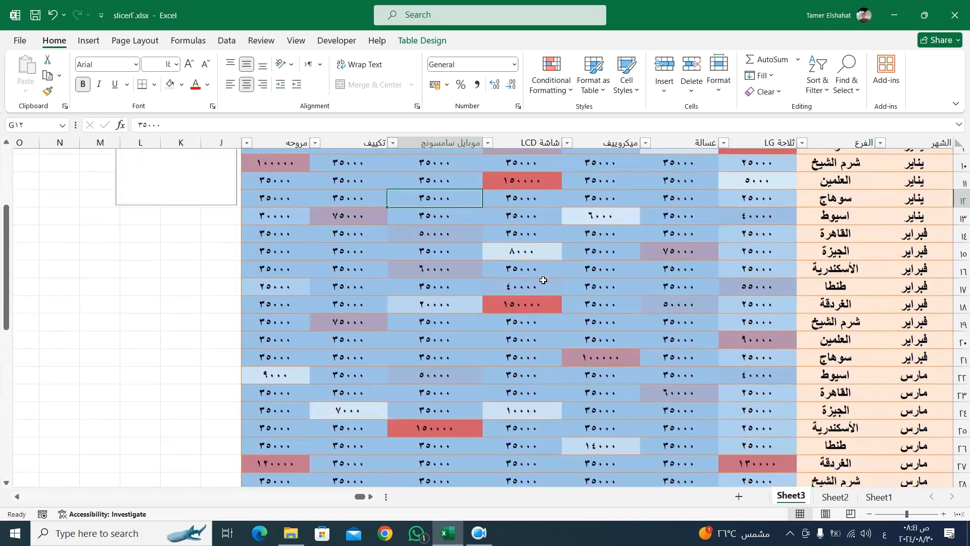
click(302, 373)
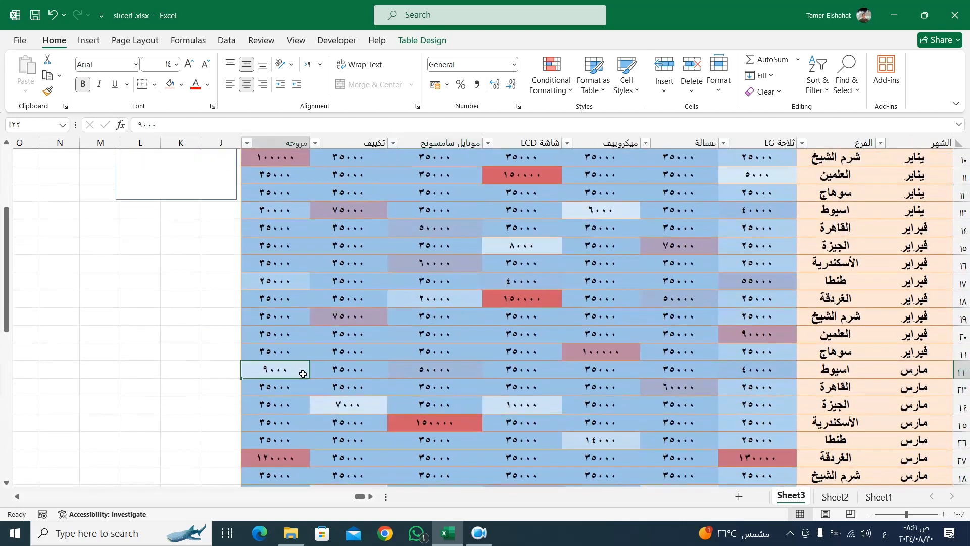
click(346, 406)
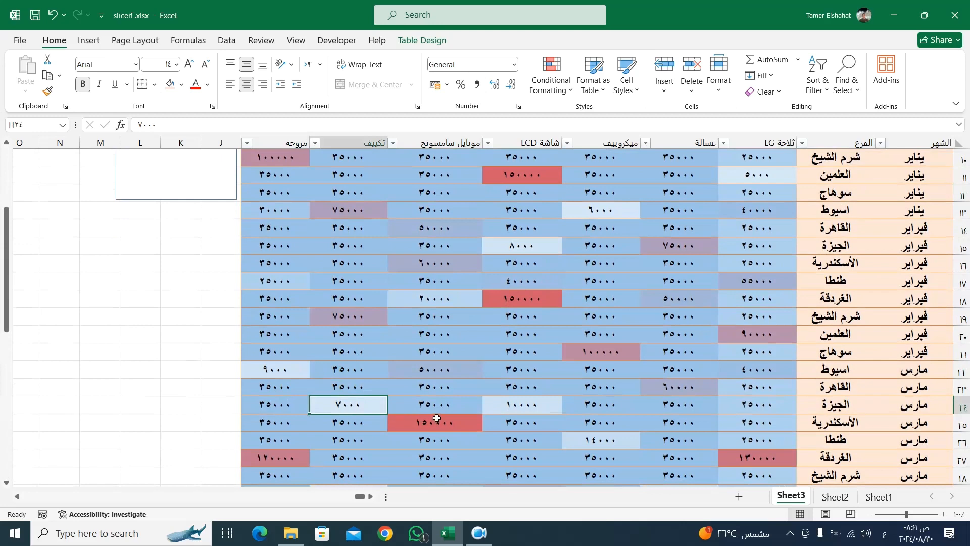
scroll(436, 418, up, 3)
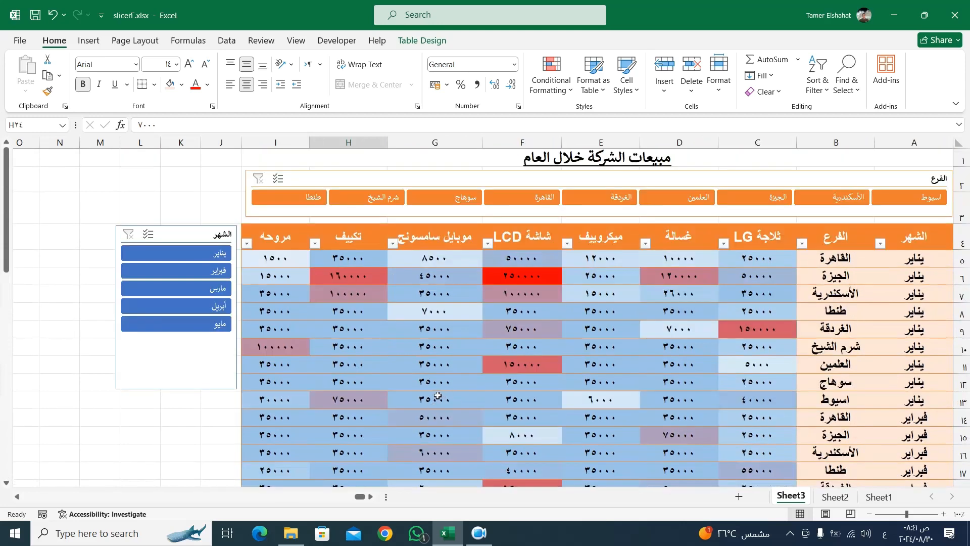
Filter the table by branch القاهرة and by branch طنطا to check their colour-scaled figures, and clear the branch filter.
click(547, 200)
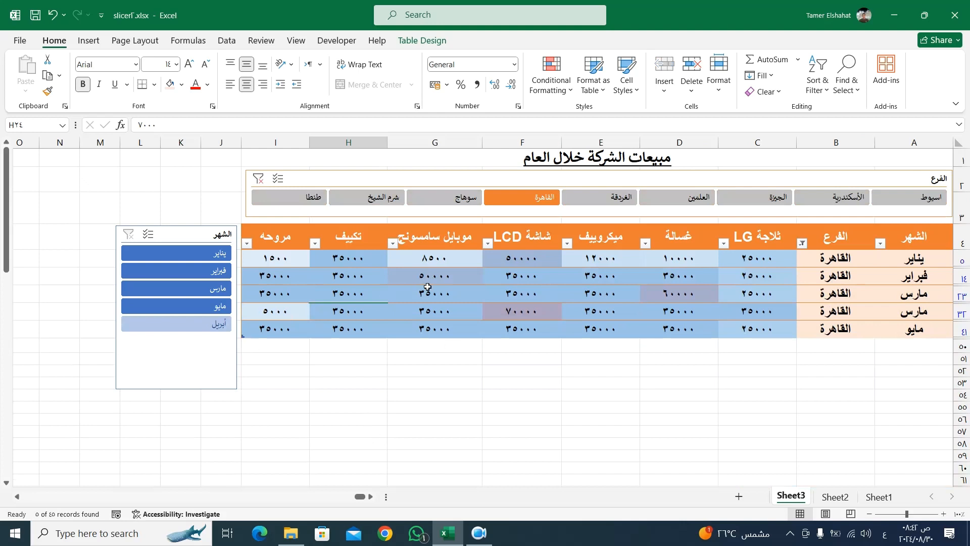
click(537, 312)
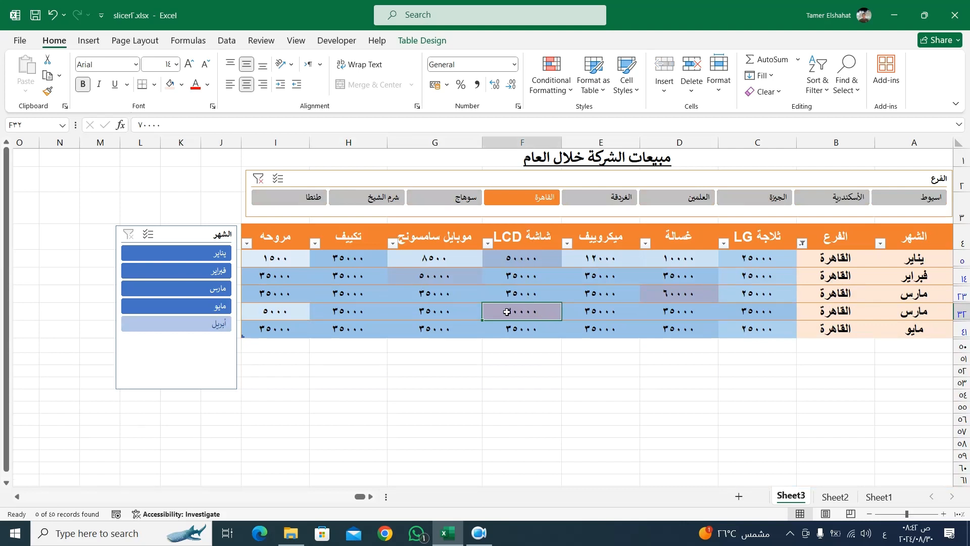
click(315, 202)
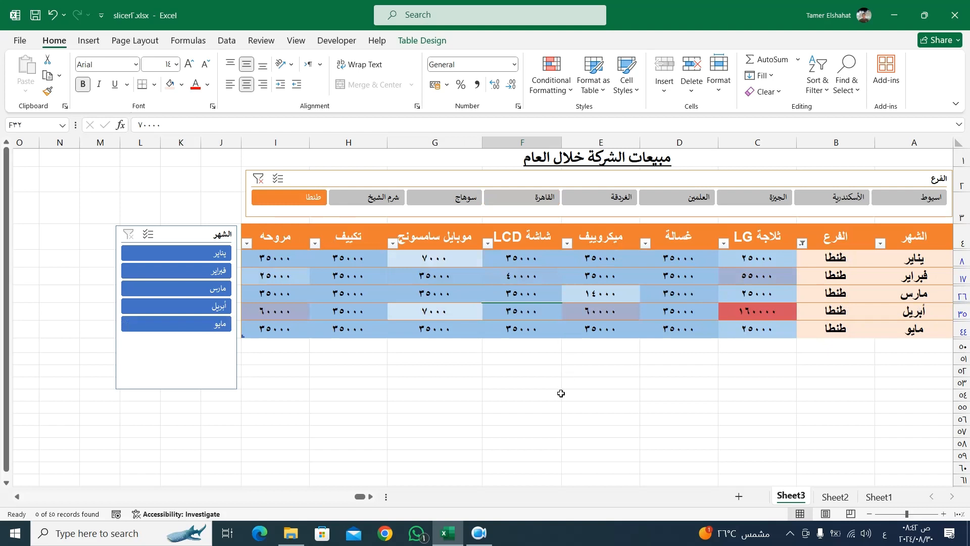
click(764, 314)
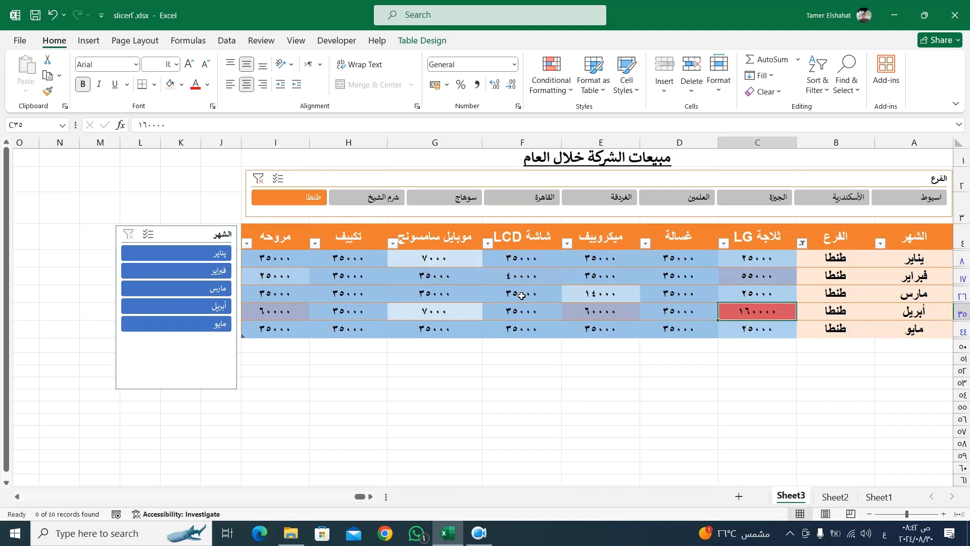
click(261, 182)
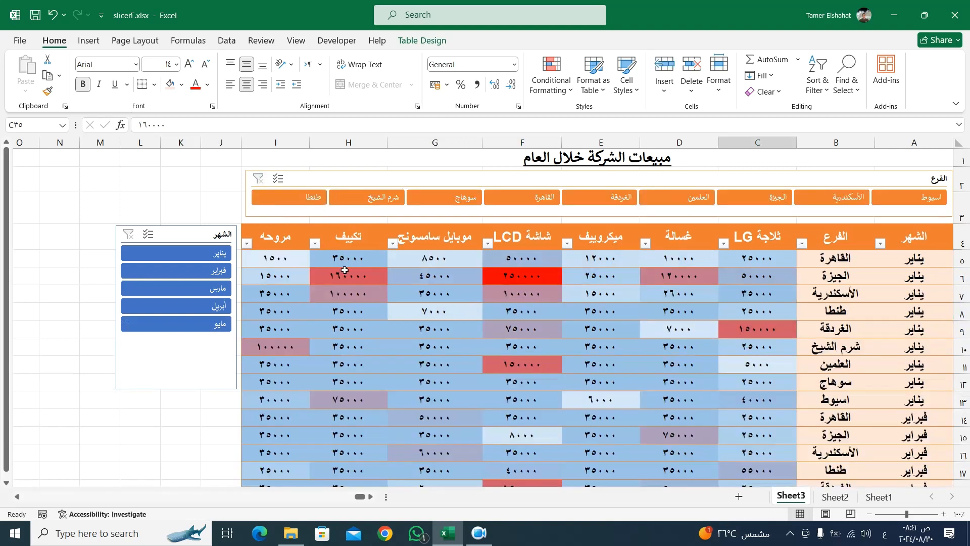
Filter the table by each month from يناير to مايو in turn, clear the month filter and look over the whole table.
click(184, 256)
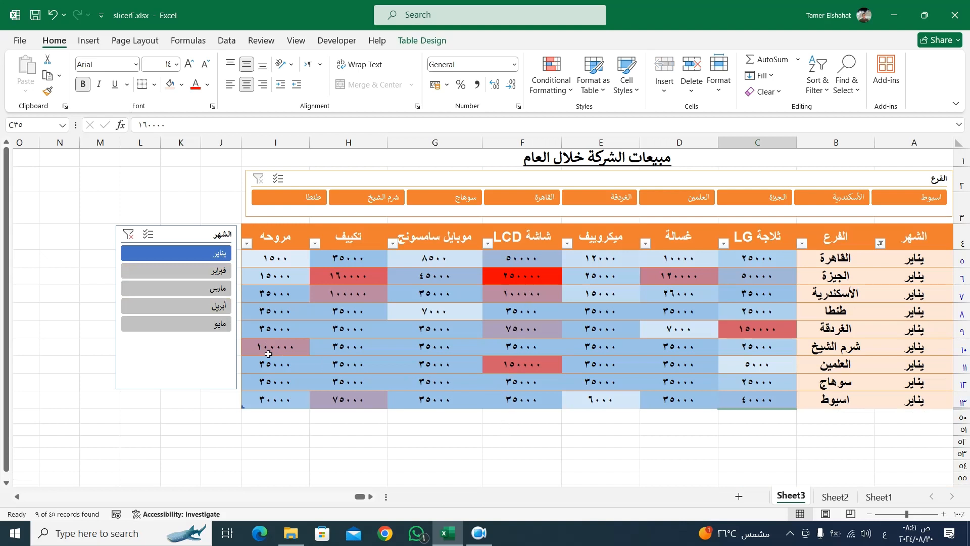
click(186, 274)
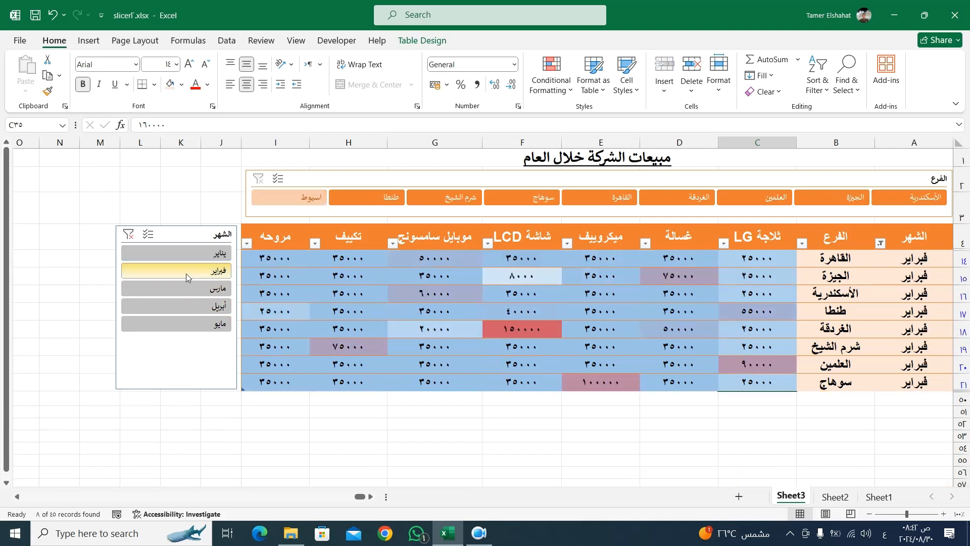
click(178, 291)
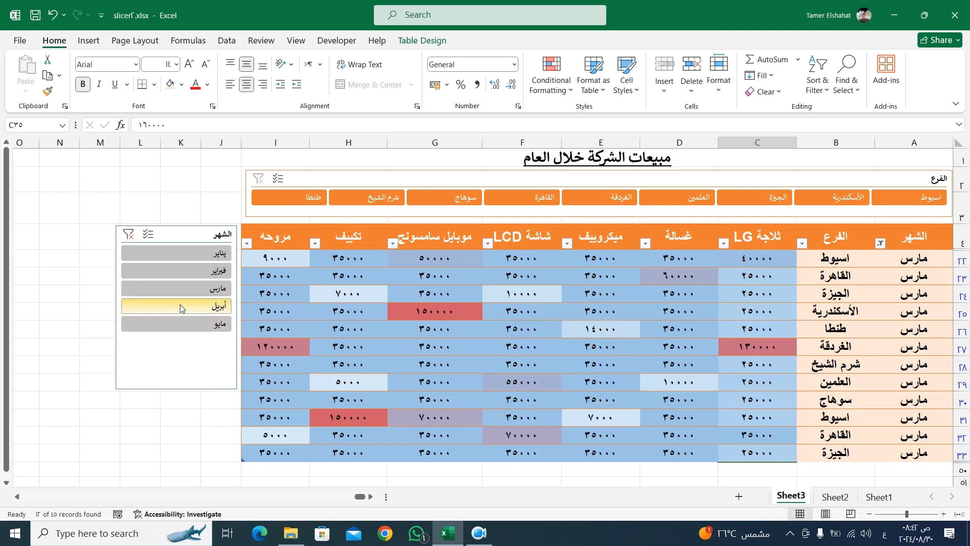
click(179, 305)
click(184, 324)
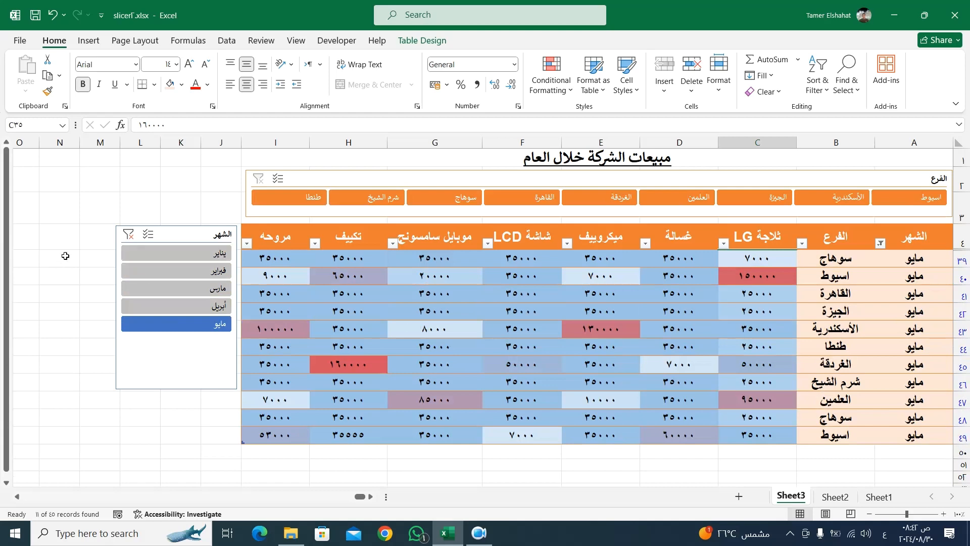
click(129, 235)
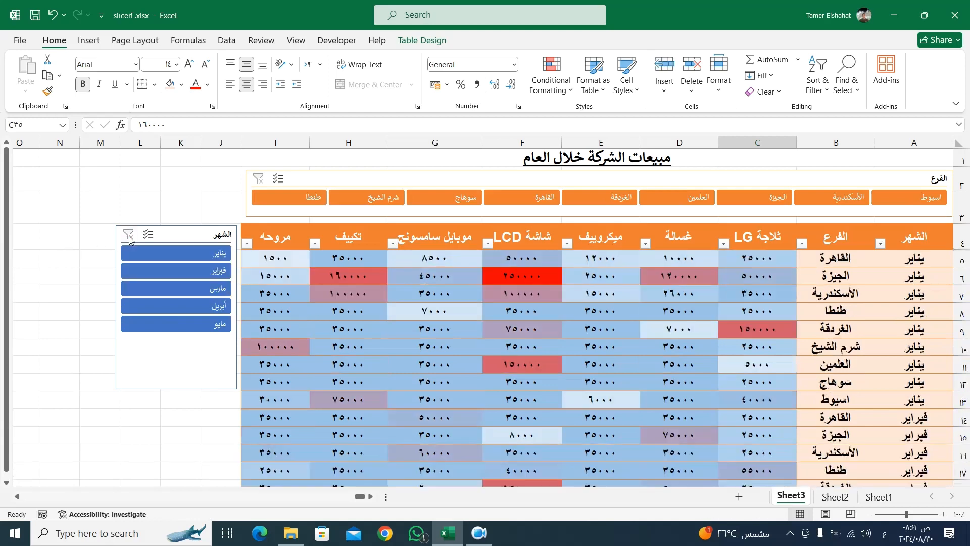
scroll(426, 326, down, 1)
scroll(426, 326, down, 12)
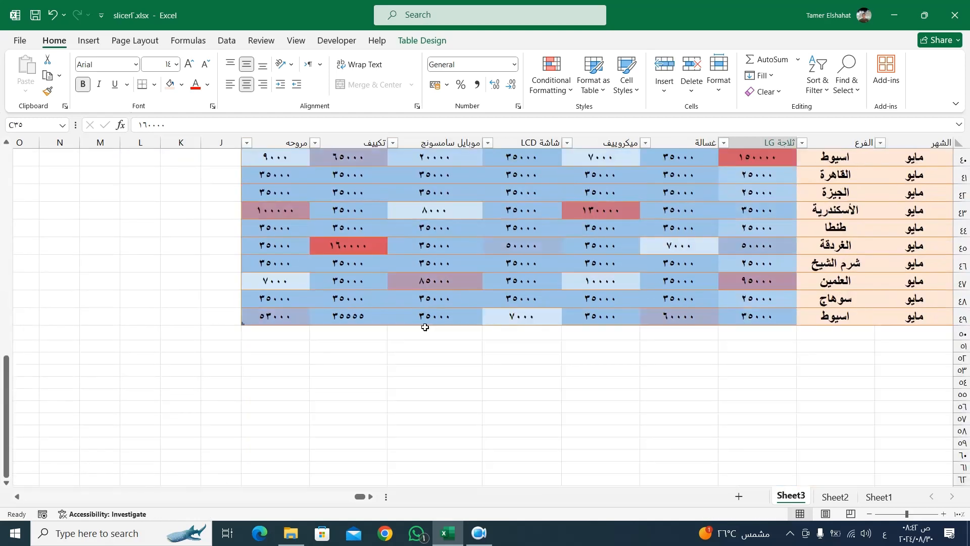
scroll(425, 327, up, 13)
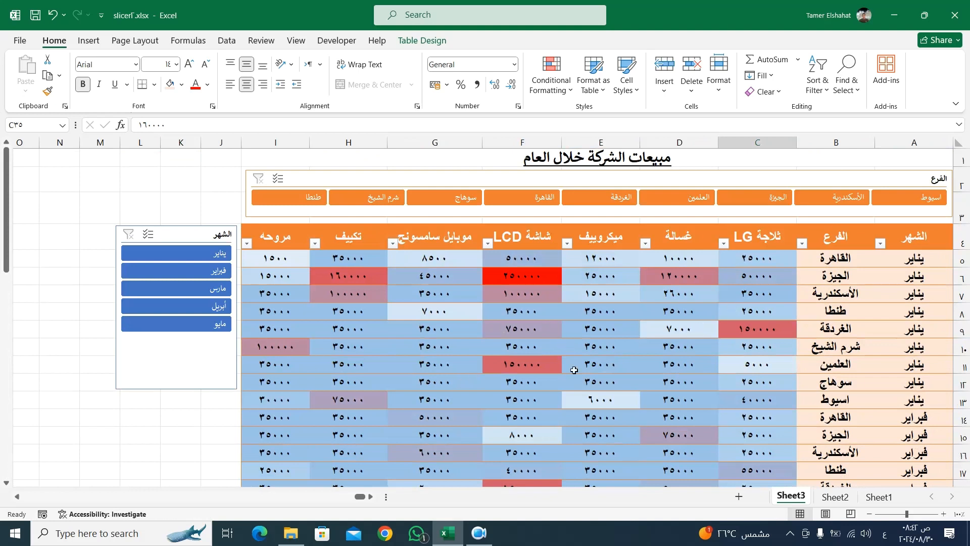
Check the sales of branch القاهرة for مارس using both slicers, and clear both filters to view the full table.
click(545, 198)
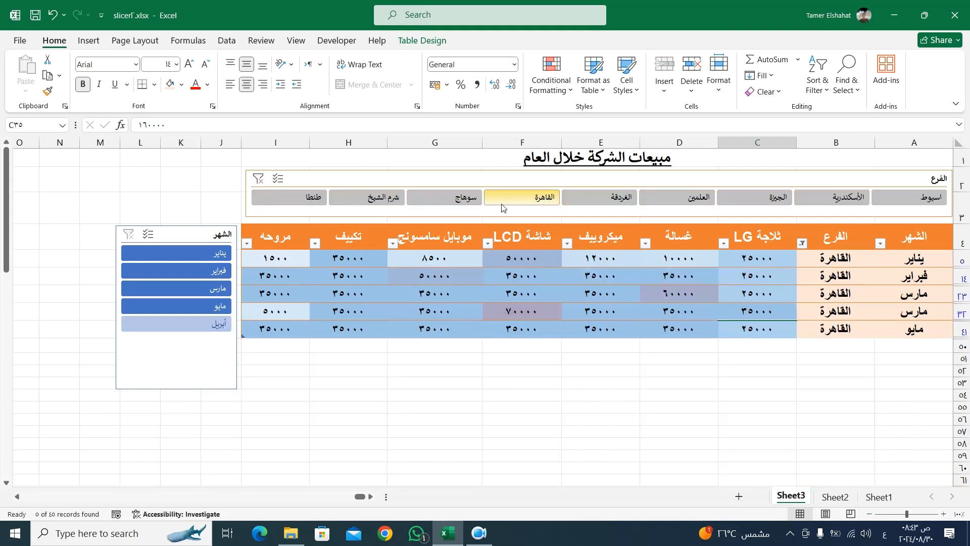
click(198, 287)
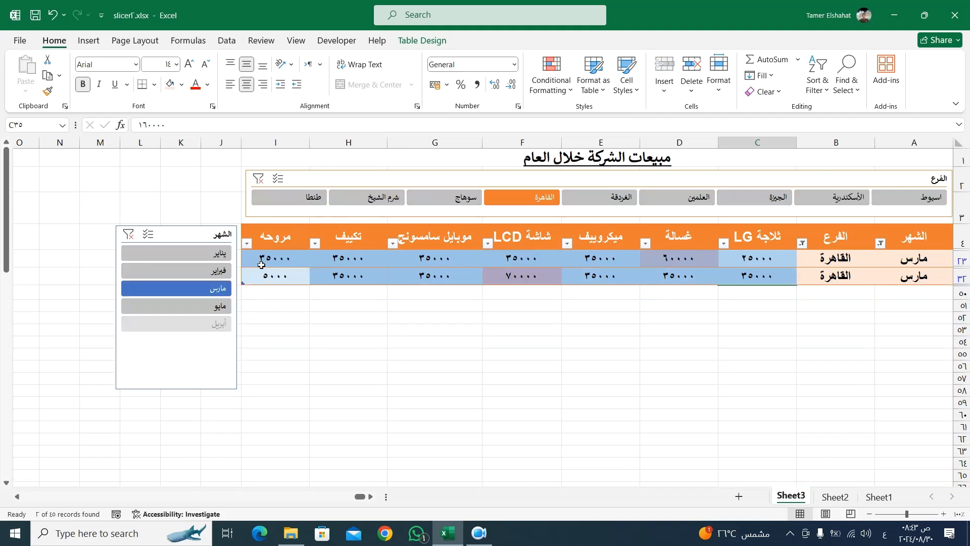
click(537, 198)
click(129, 235)
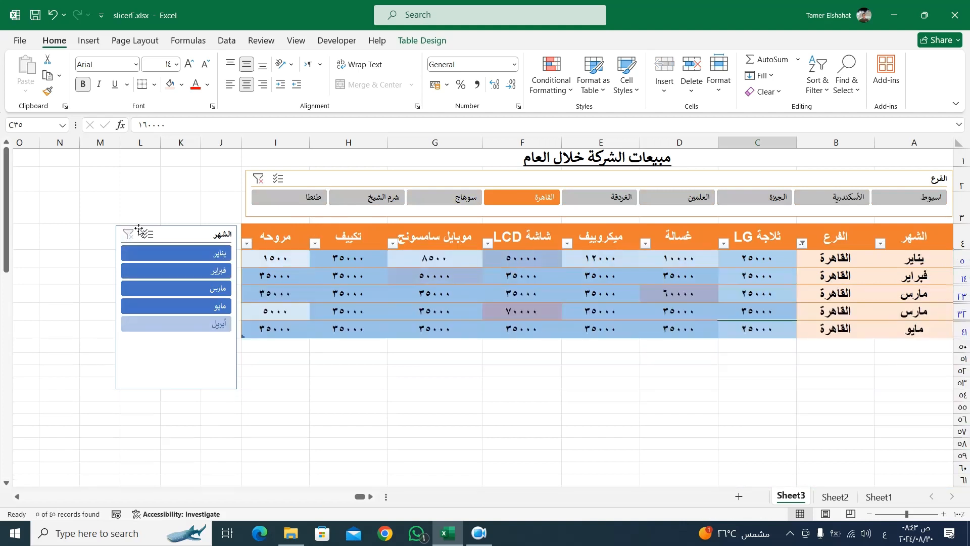
click(259, 180)
click(578, 346)
scroll(681, 455, down, 2)
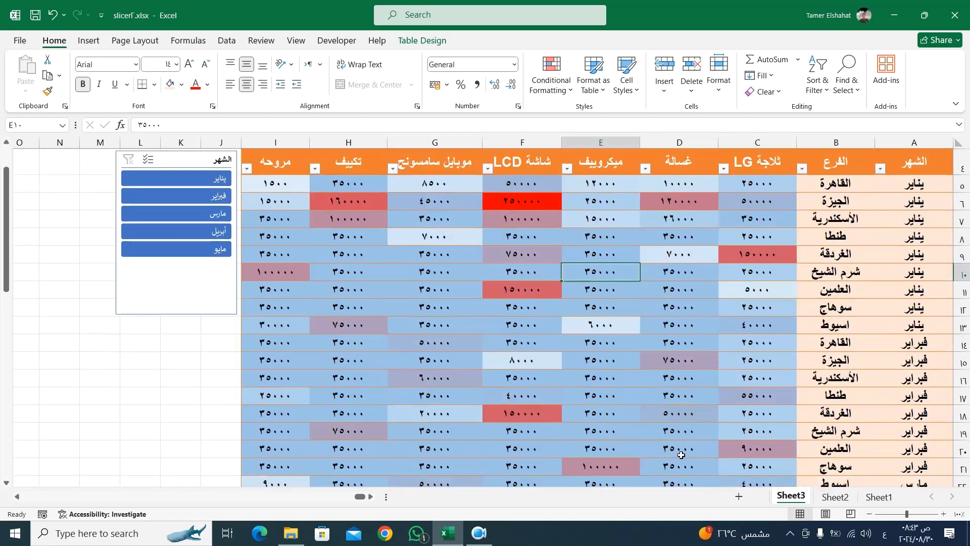
scroll(681, 454, up, 2)
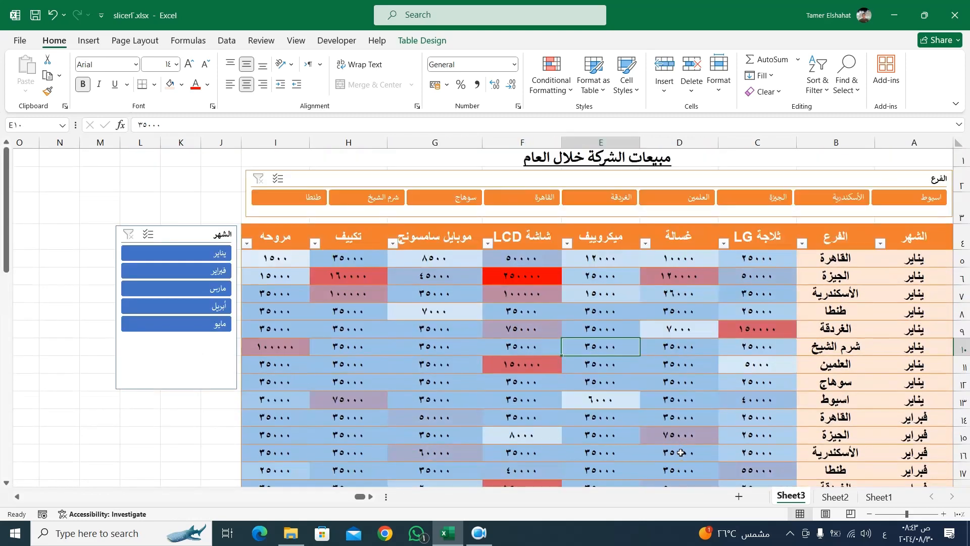